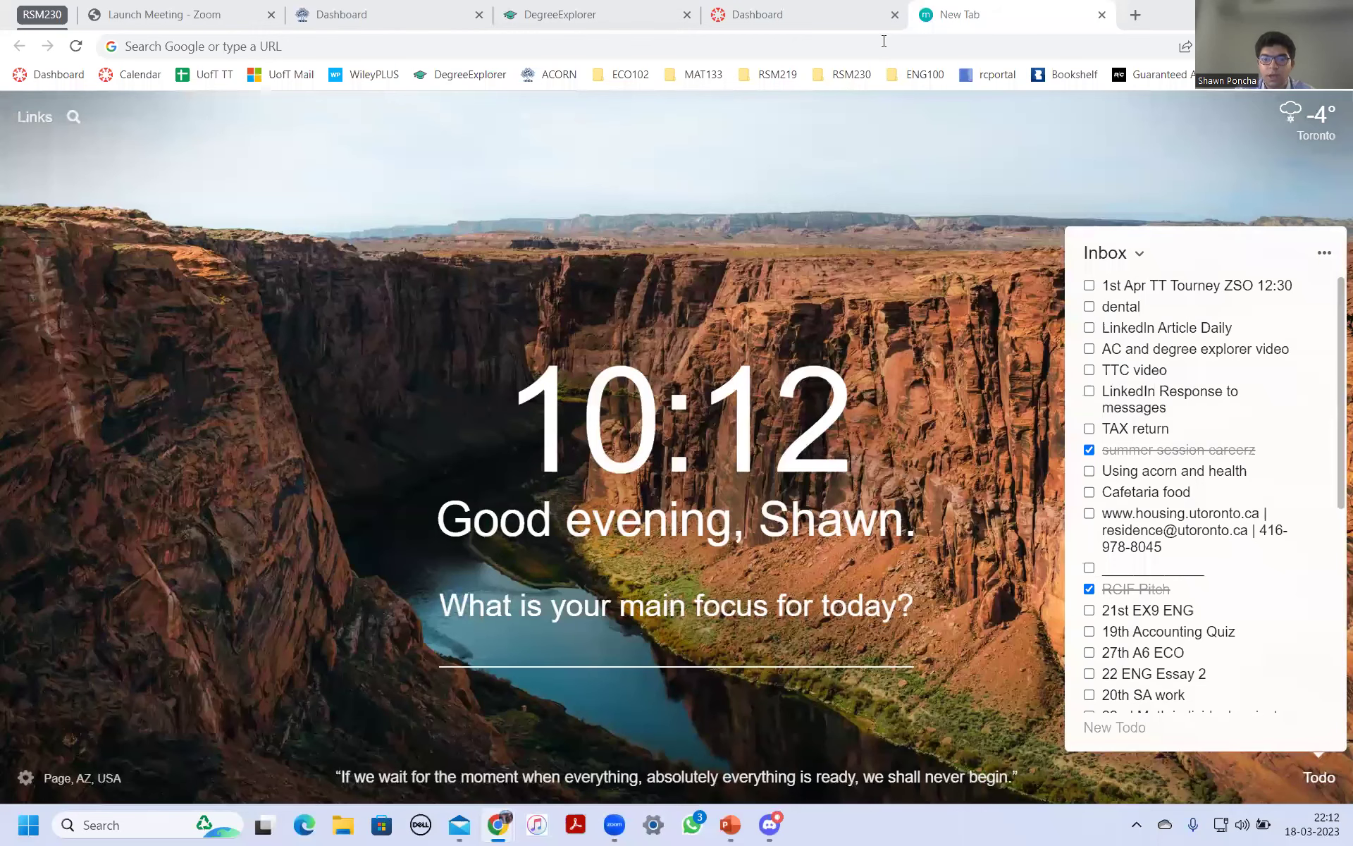
# Step: Switch from the New Tab page to the Quercus dashboard browser tab
pyautogui.click(876, 26)
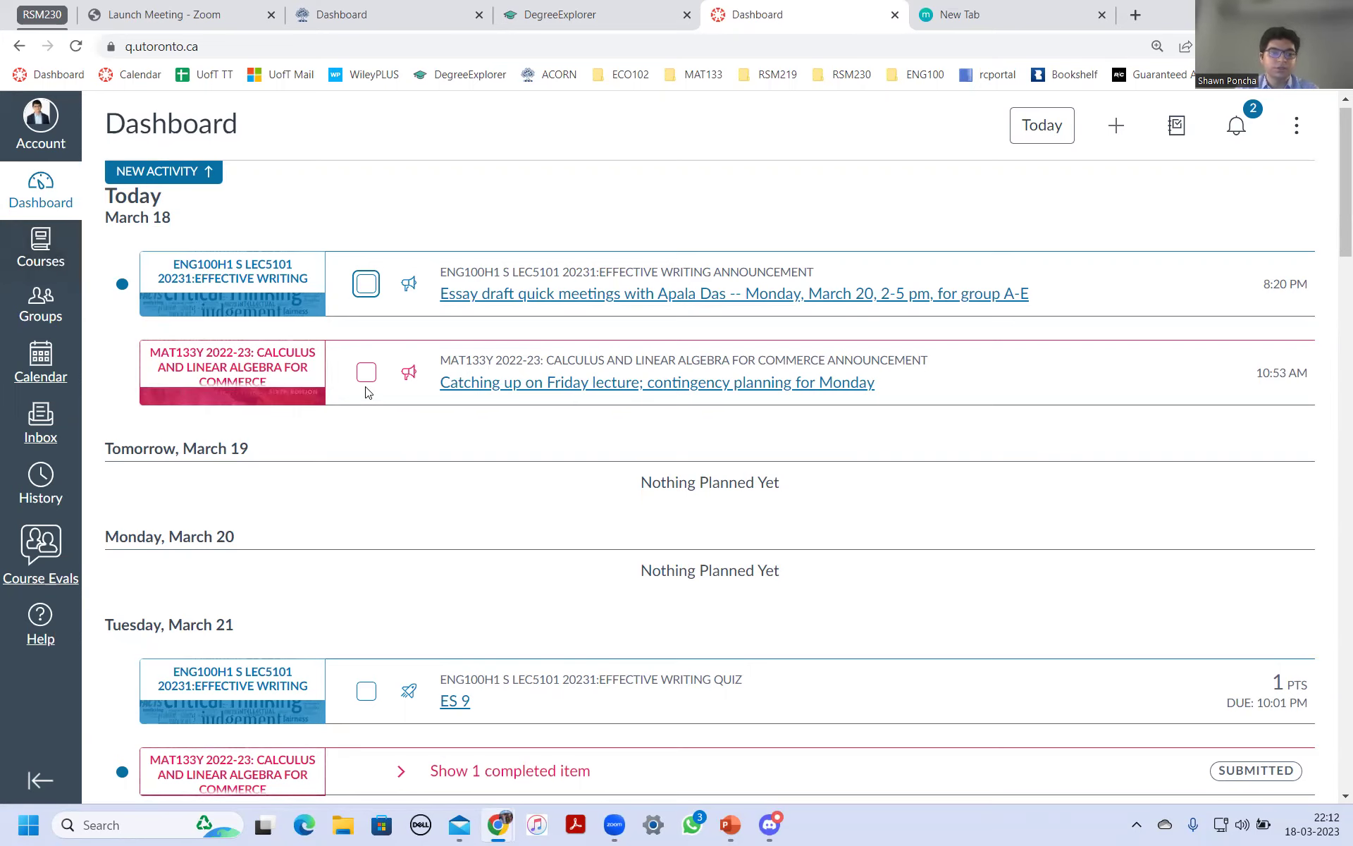
pyautogui.scroll(1, 368, 389)
pyautogui.scroll(2, 368, 389)
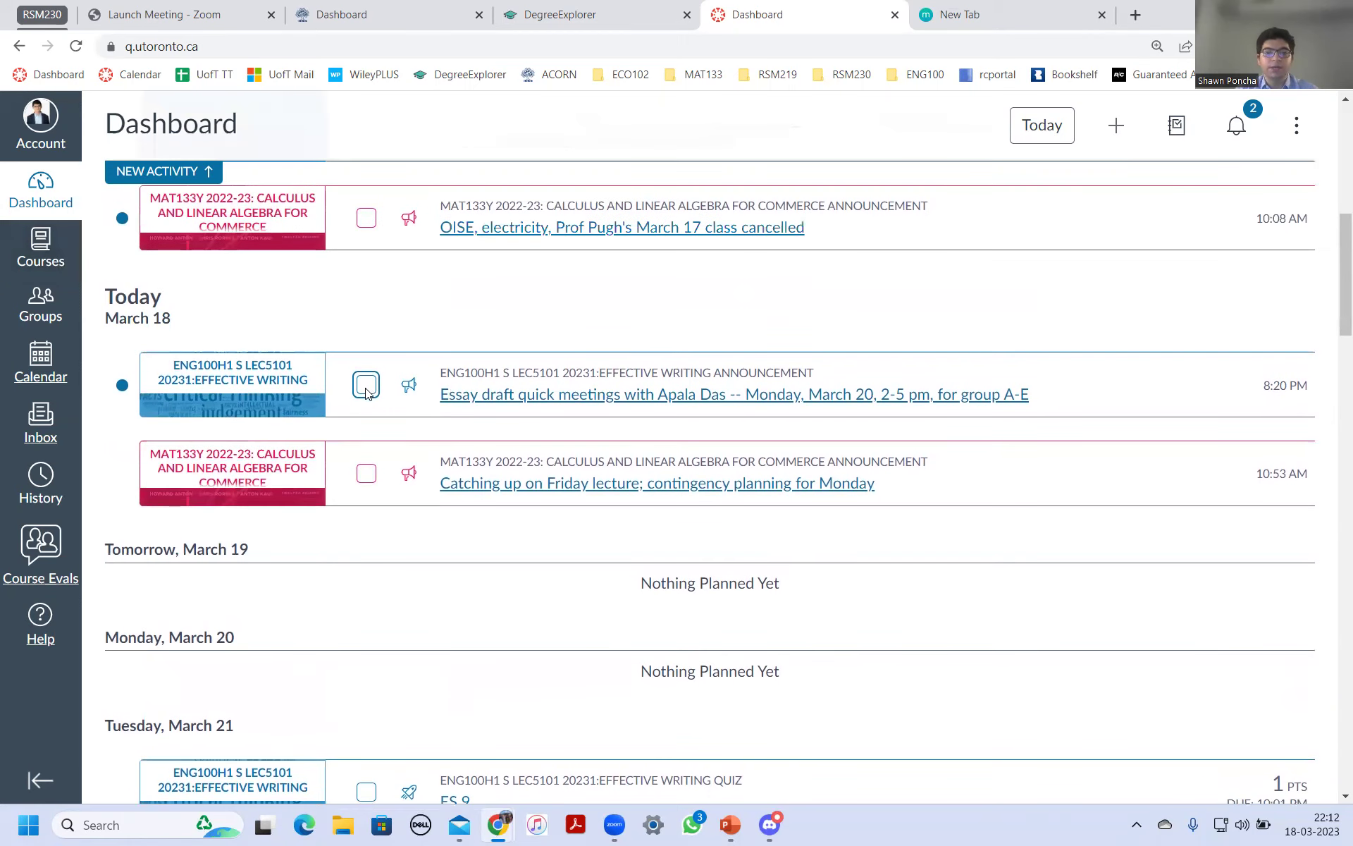
pyautogui.scroll(3, 367, 389)
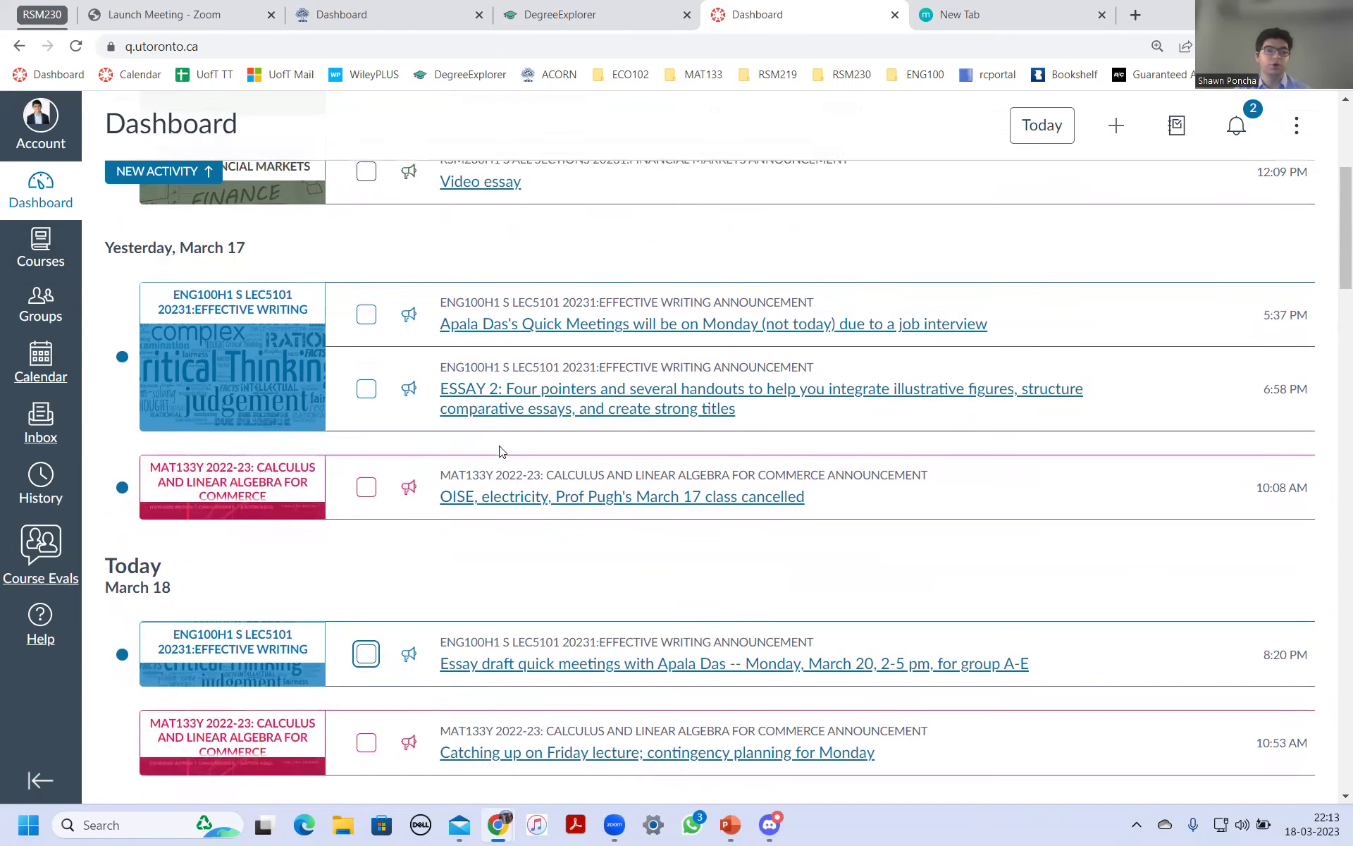
pyautogui.scroll(1, 500, 452)
pyautogui.scroll(1, 499, 451)
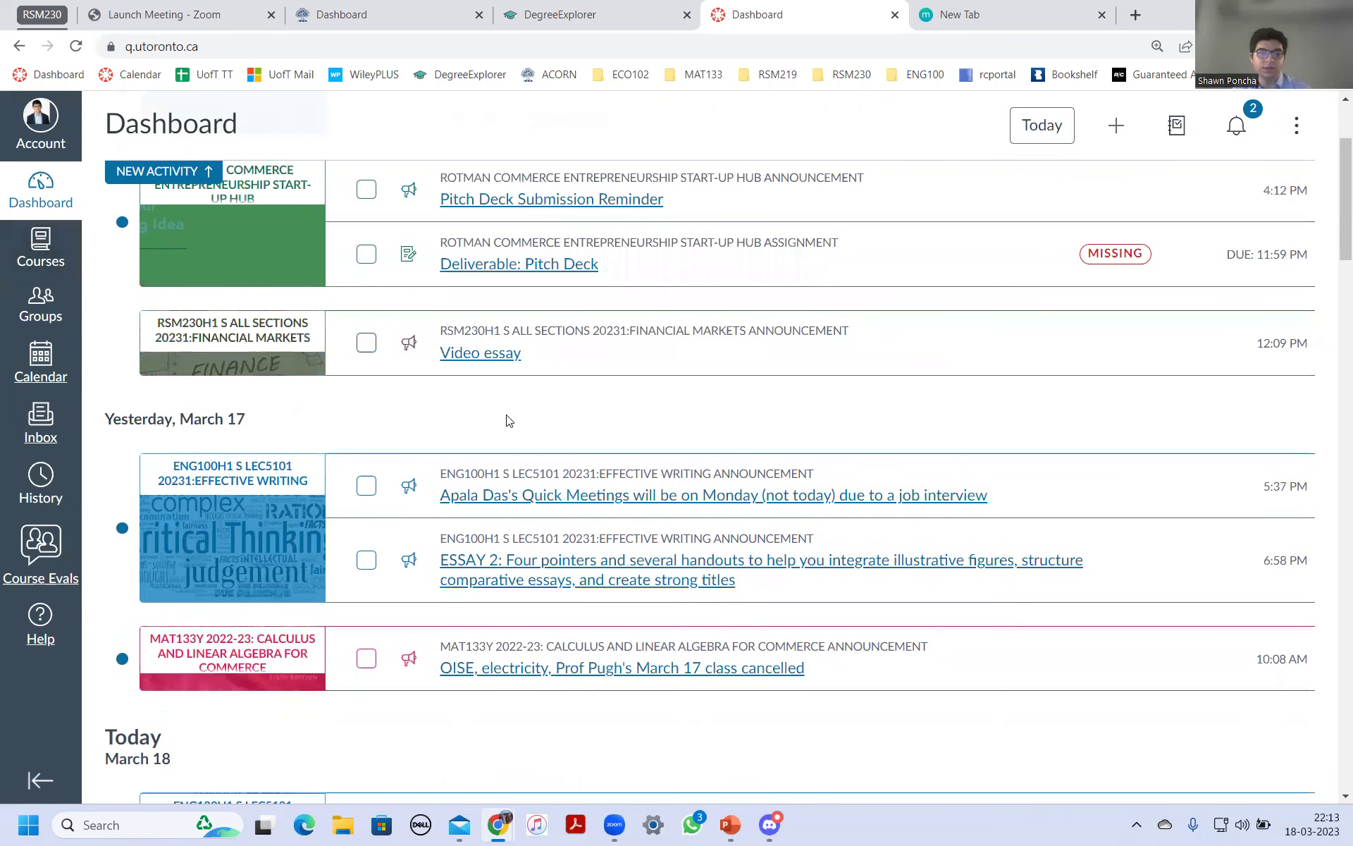
pyautogui.scroll(2, 508, 420)
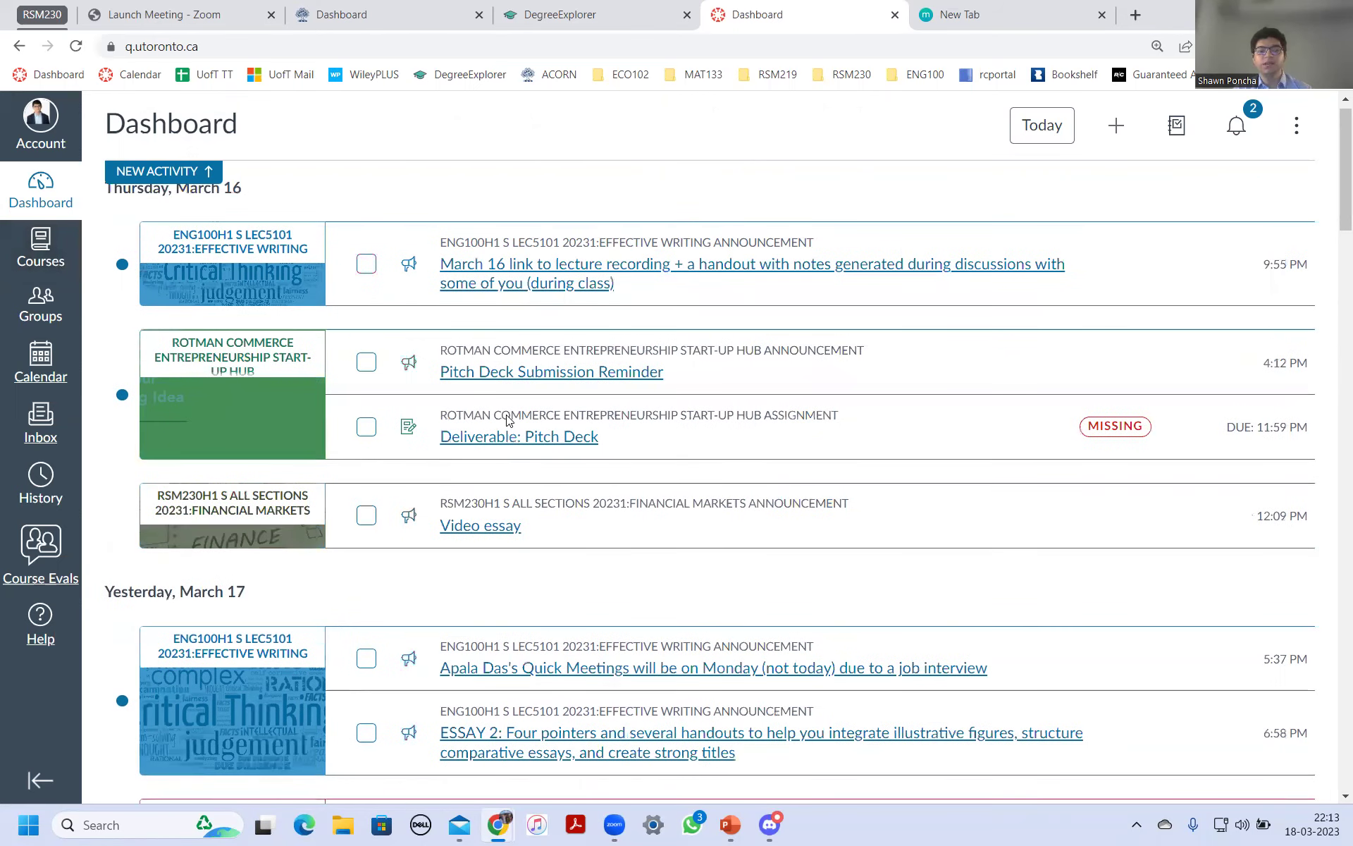
pyautogui.scroll(-4, 507, 420)
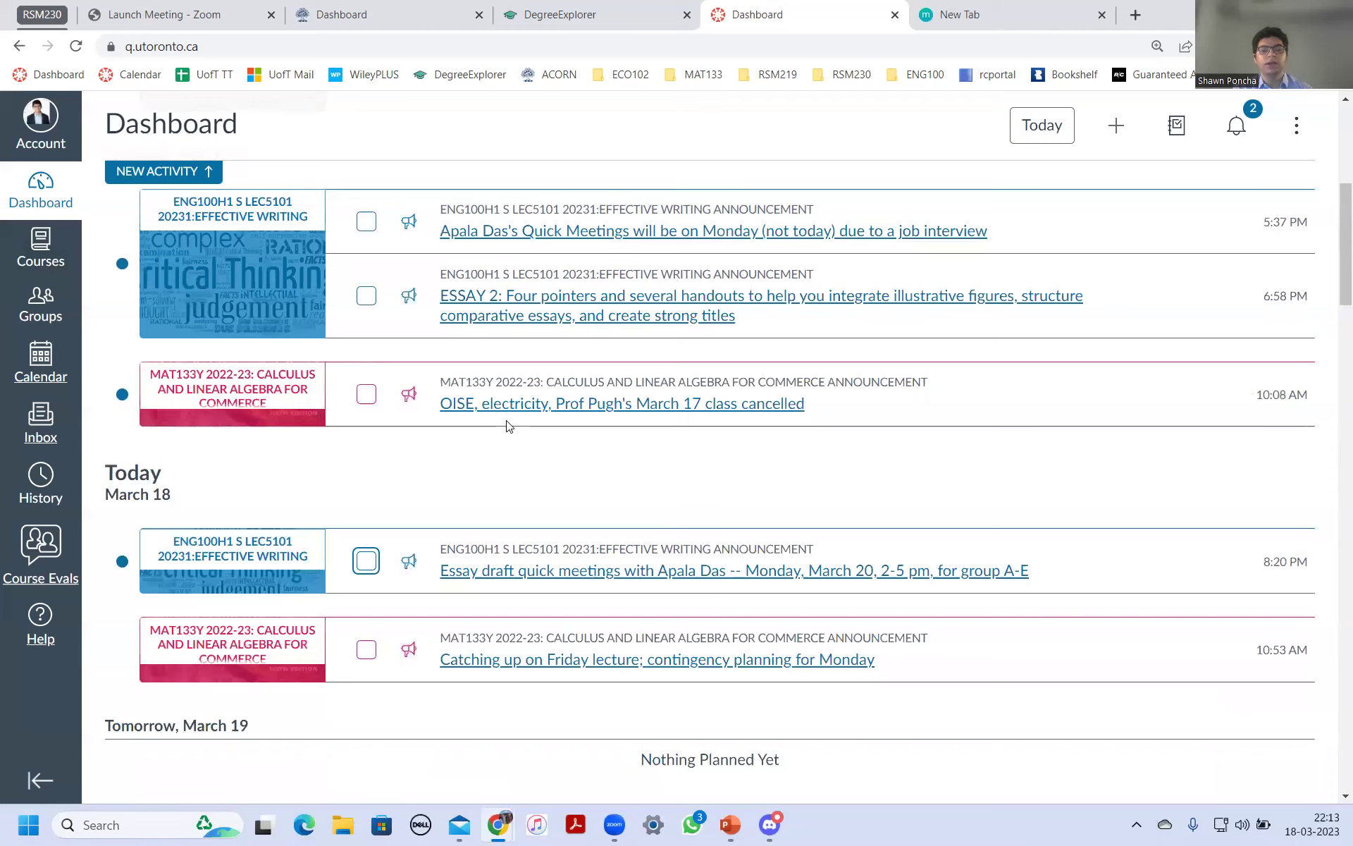
pyautogui.scroll(-2, 506, 426)
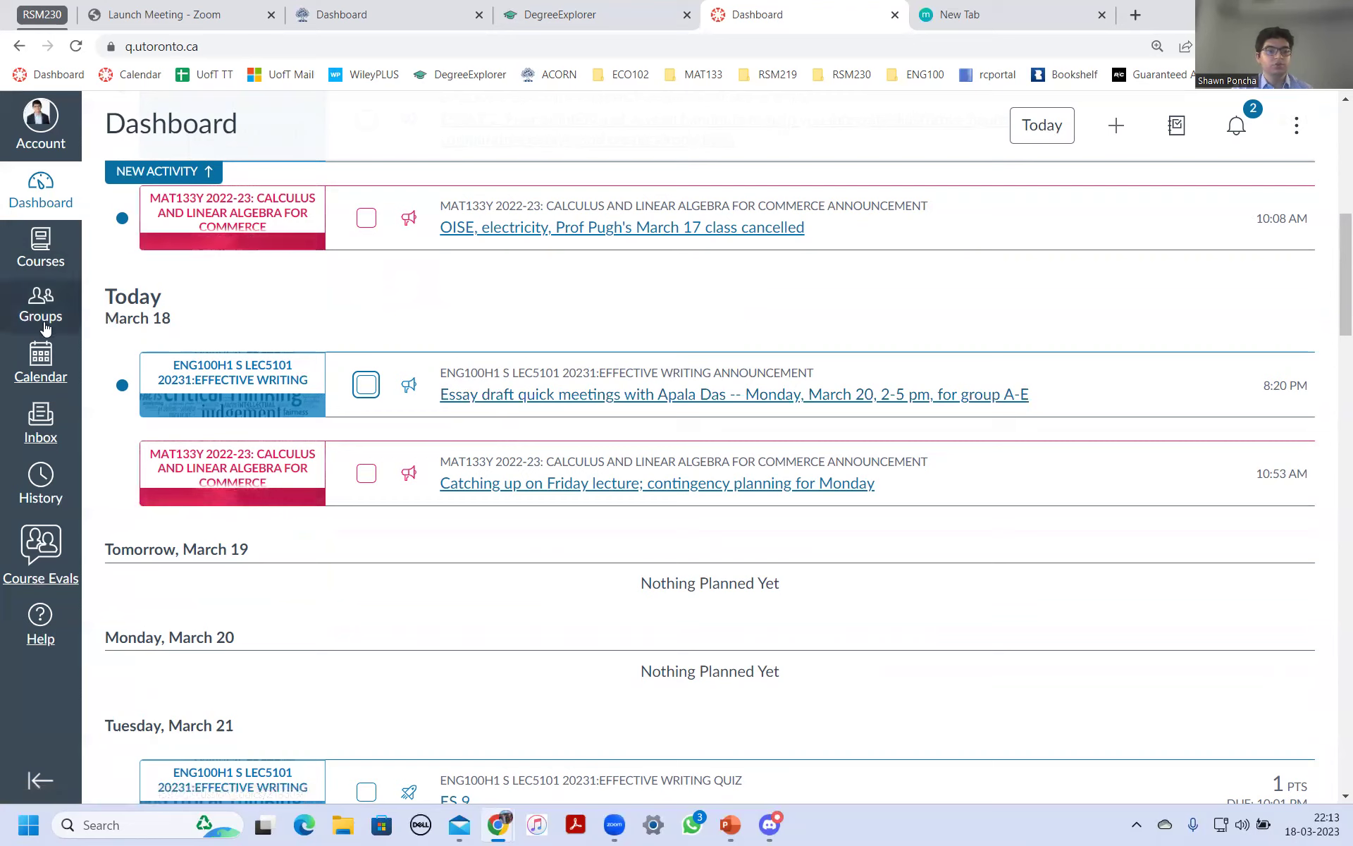
# Step: Open the Agenda calendar showing deadlines from March 18 to April 18
pyautogui.click(63, 350)
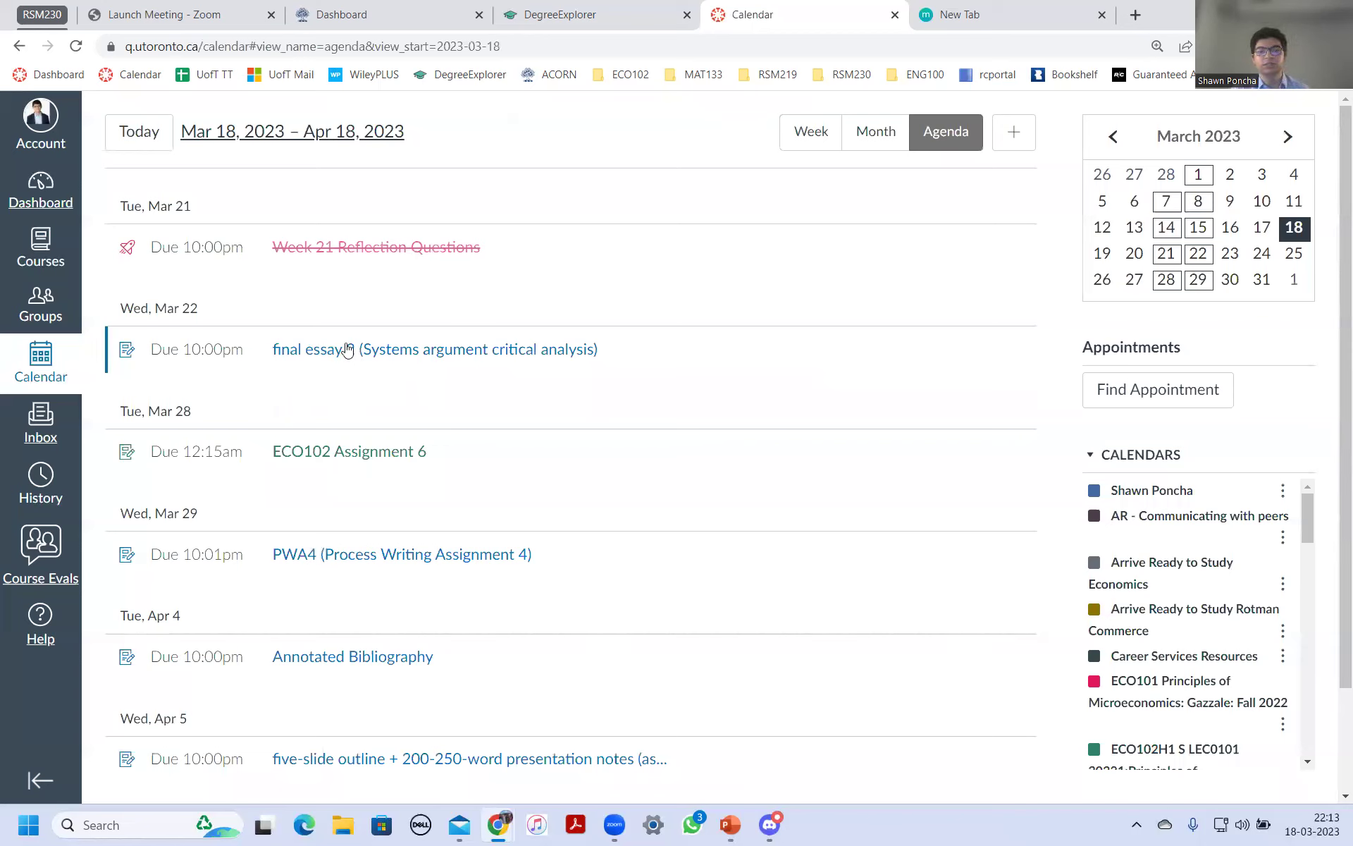
# Step: Go back to the dashboard and open the MAT133Y course card
pyautogui.click(54, 210)
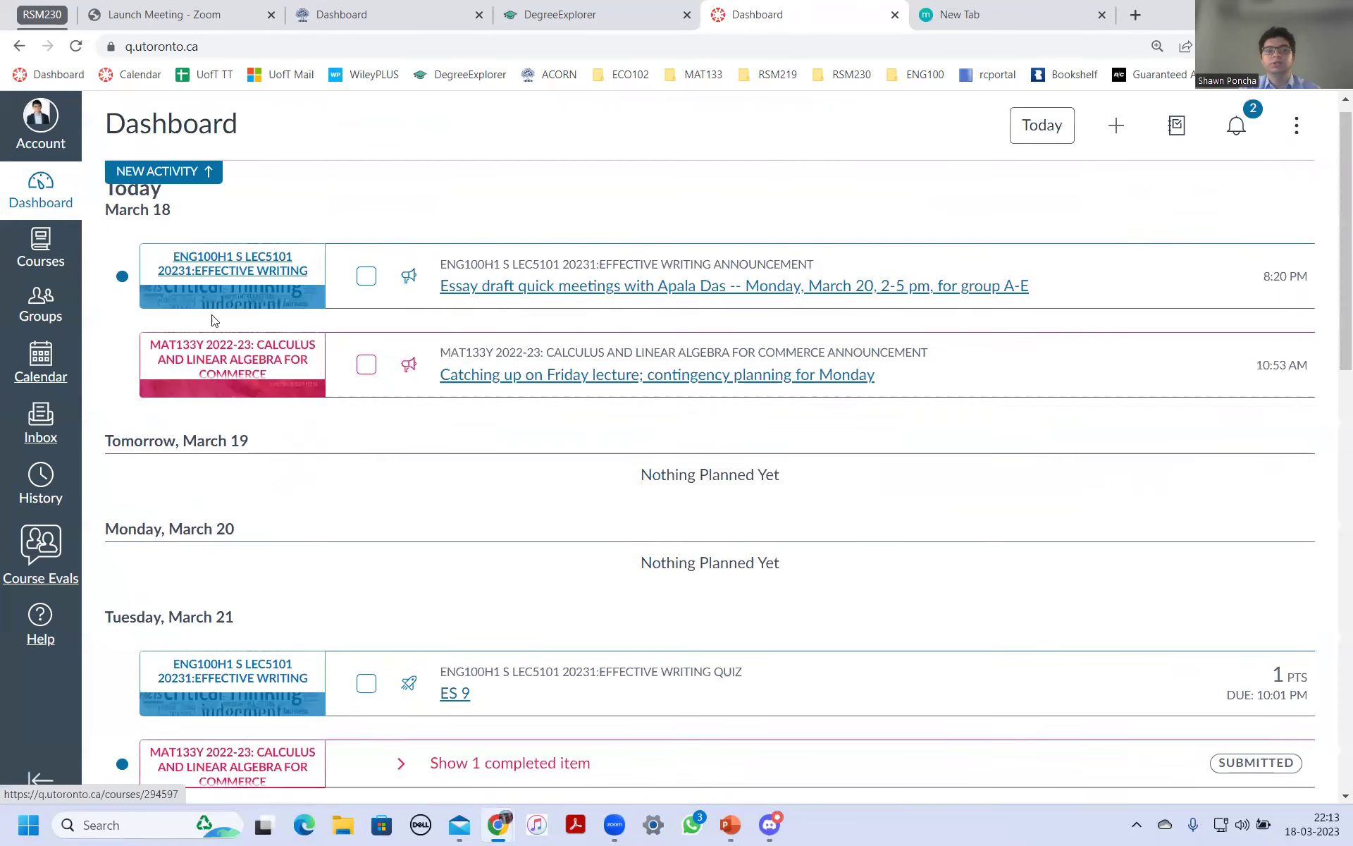
pyautogui.scroll(-1, 212, 319)
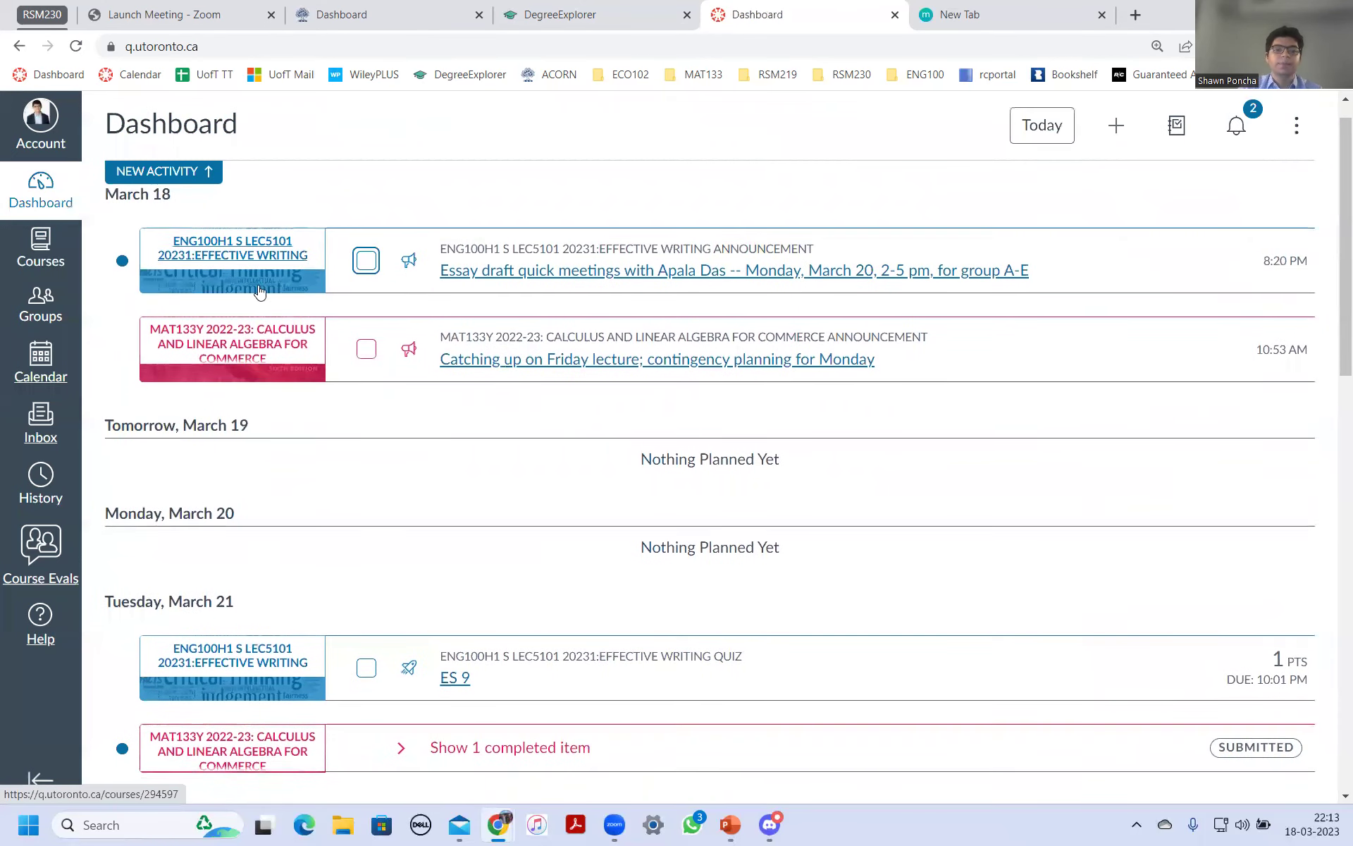
pyautogui.click(215, 344)
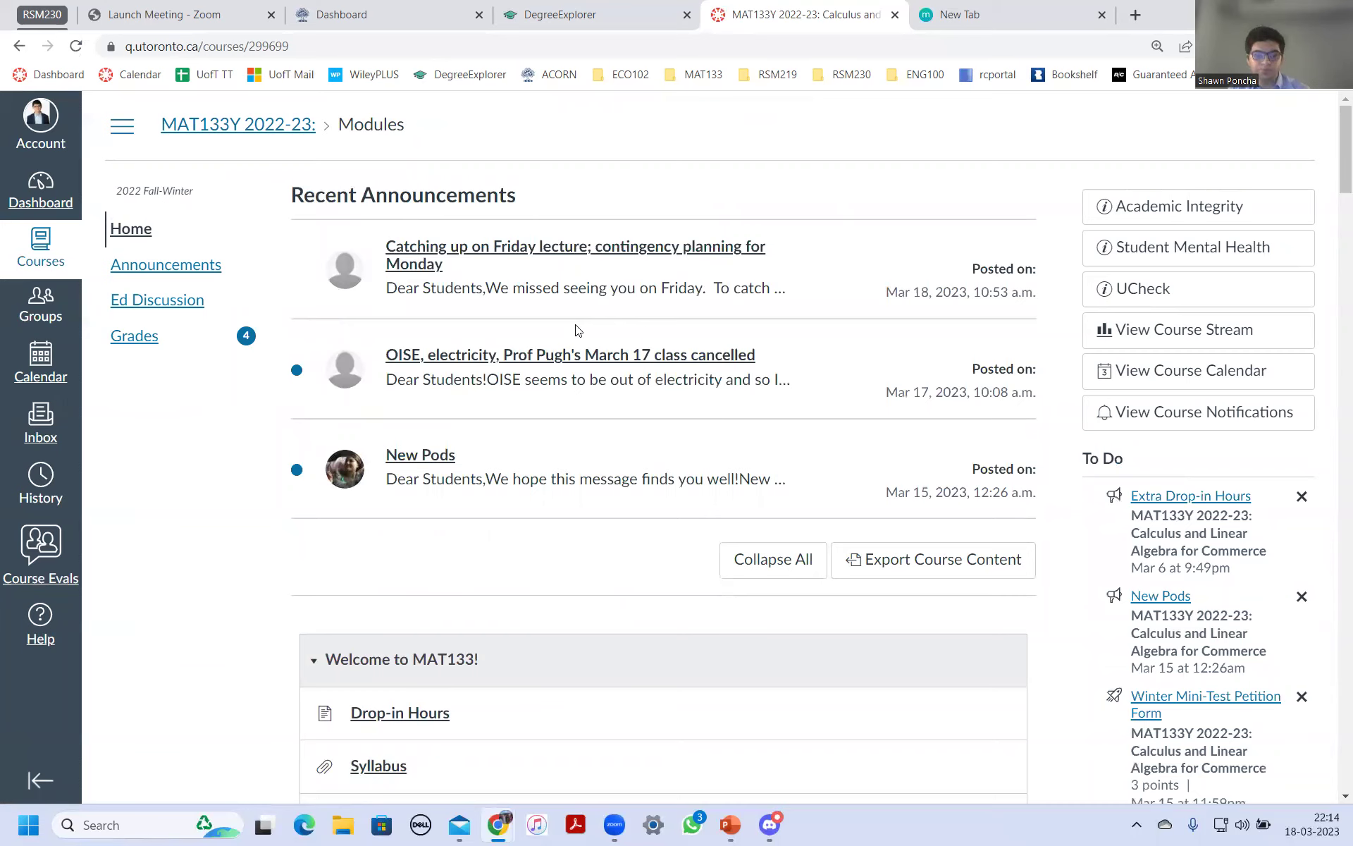
pyautogui.scroll(-1, 575, 329)
pyautogui.scroll(-3, 563, 327)
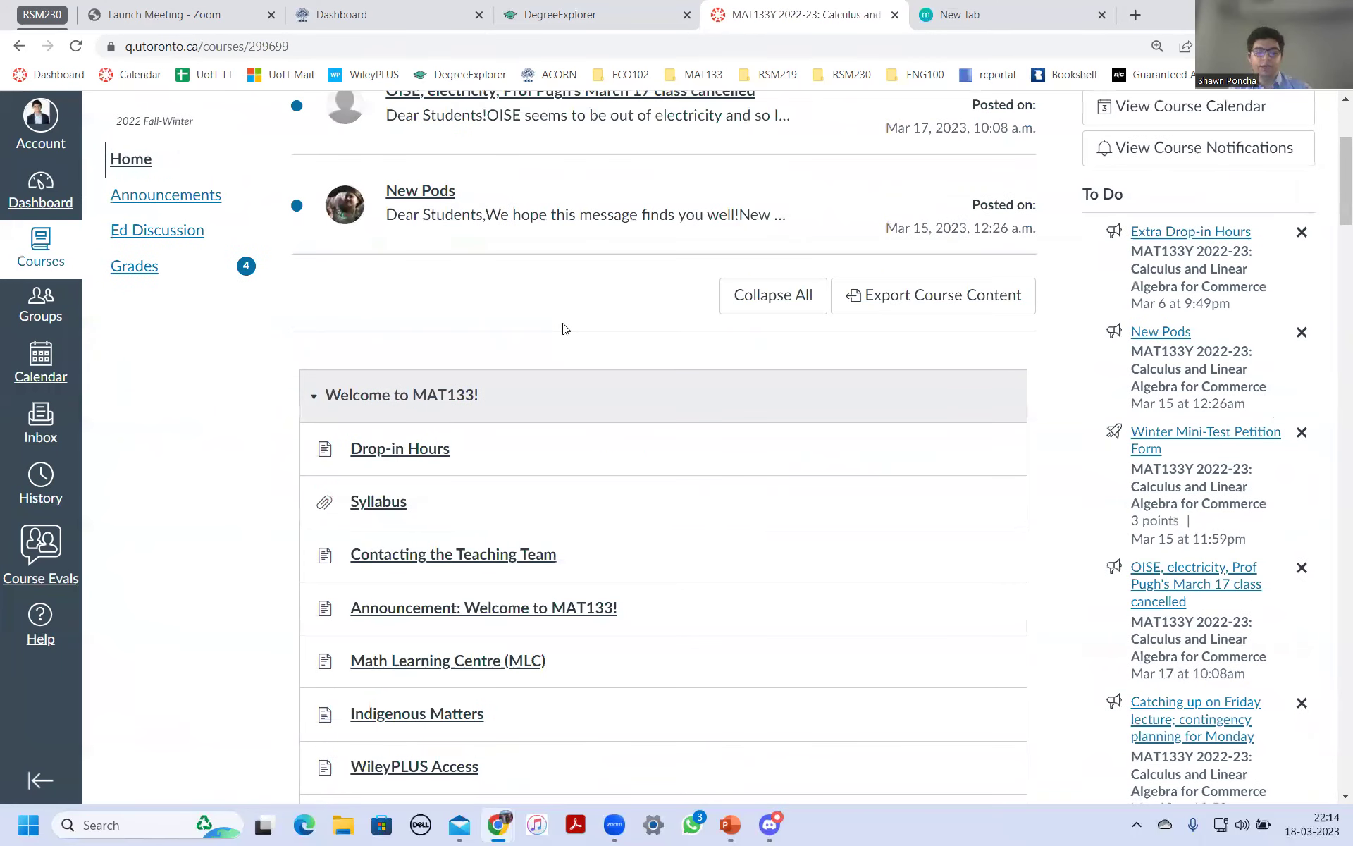
pyautogui.scroll(-3, 564, 327)
pyautogui.scroll(-1, 564, 327)
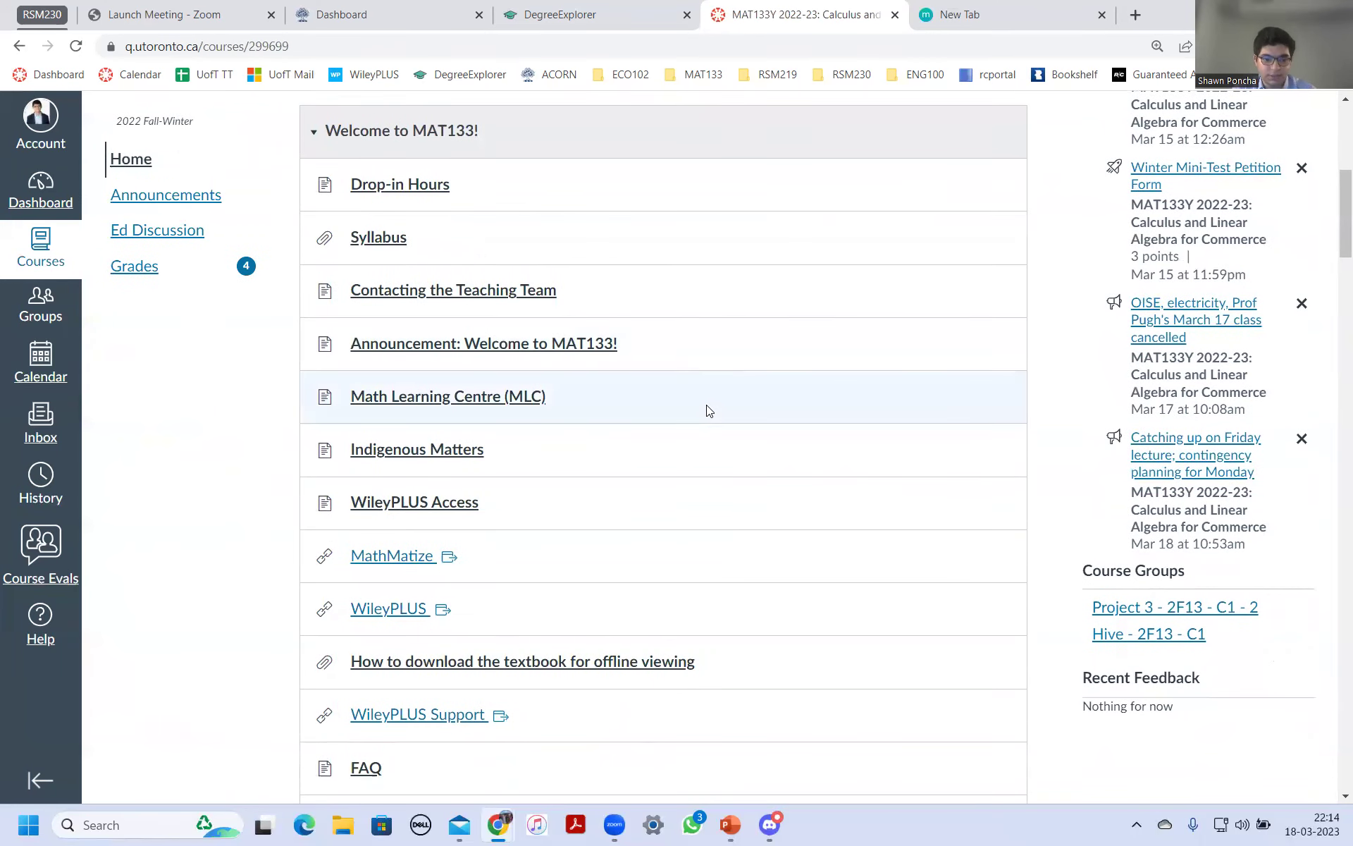
pyautogui.scroll(-2, 707, 410)
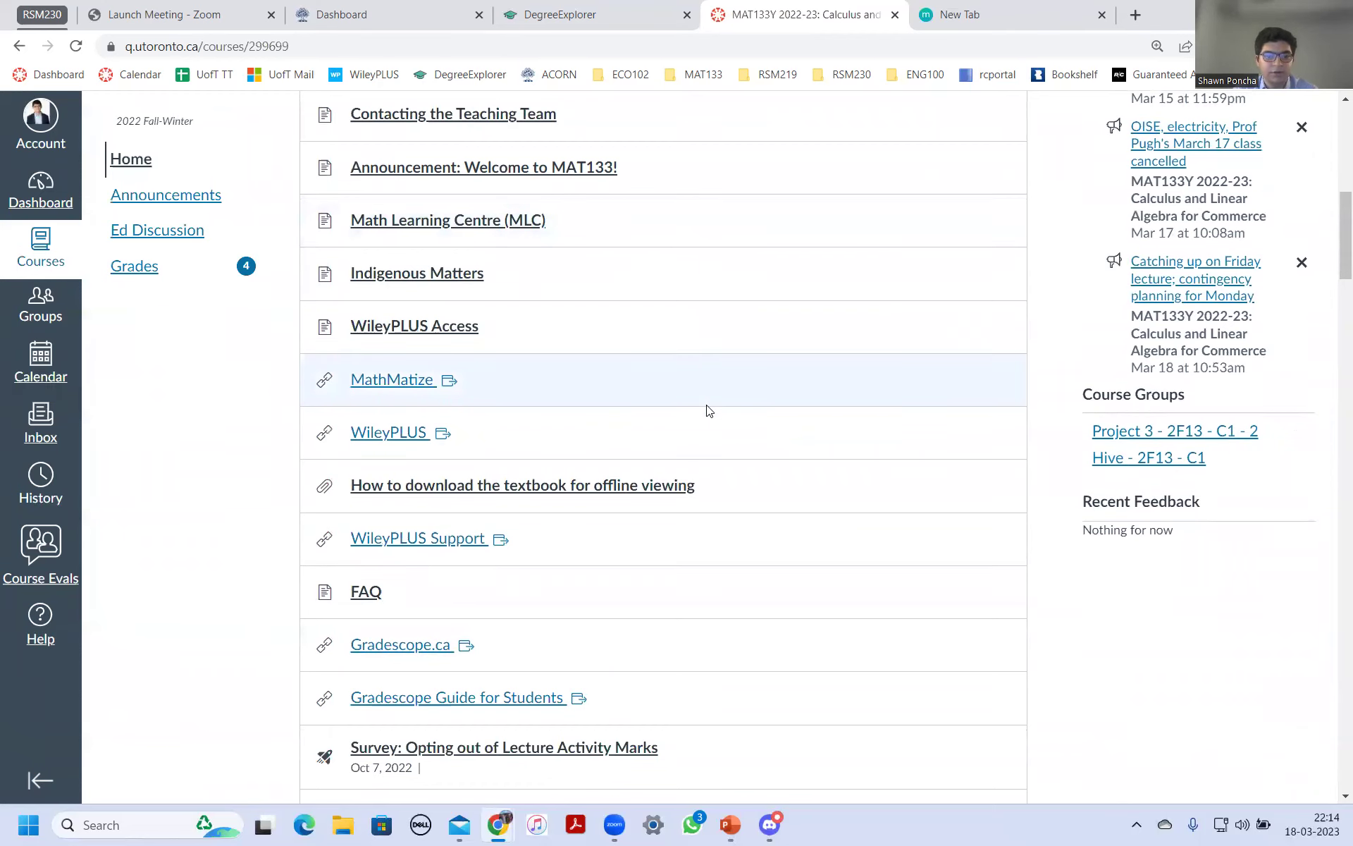
pyautogui.scroll(-2, 706, 410)
pyautogui.scroll(-2, 707, 415)
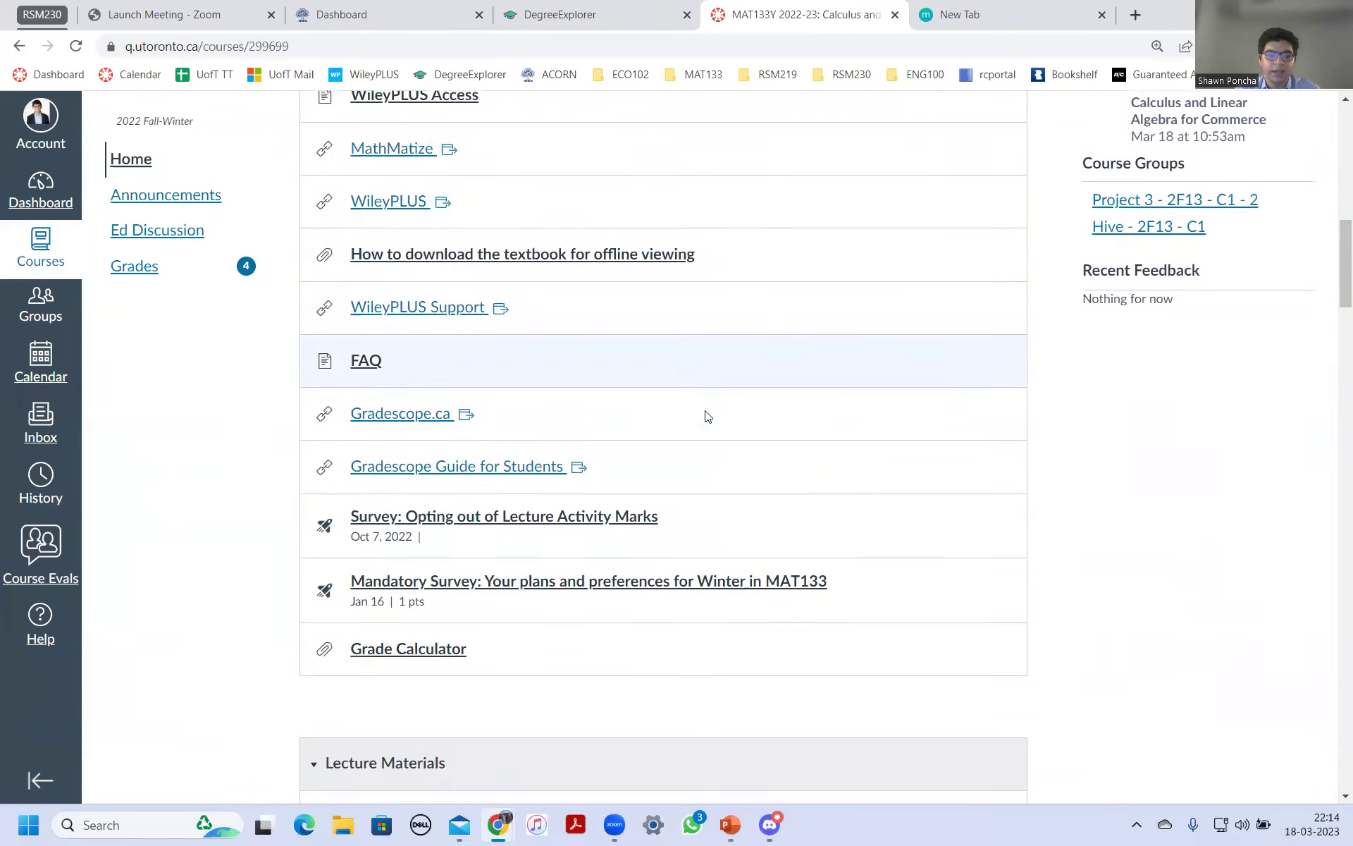
pyautogui.scroll(-2, 708, 416)
pyautogui.scroll(-2, 707, 416)
# Step: View Professor Pugh's Lecture Materials, then return to the MAT133Y course modules
pyautogui.click(607, 434)
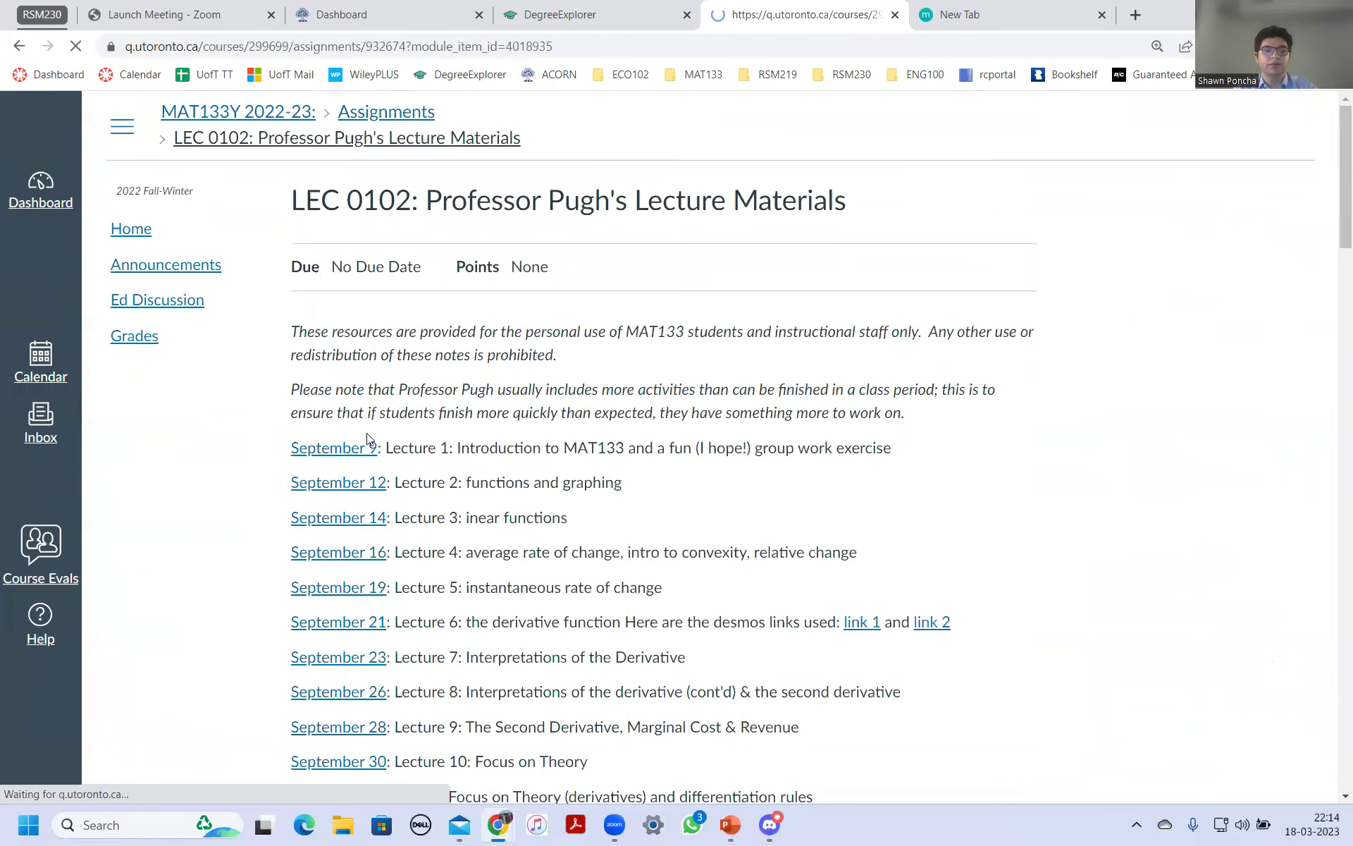
pyautogui.scroll(-2, 367, 433)
pyautogui.scroll(-4, 313, 381)
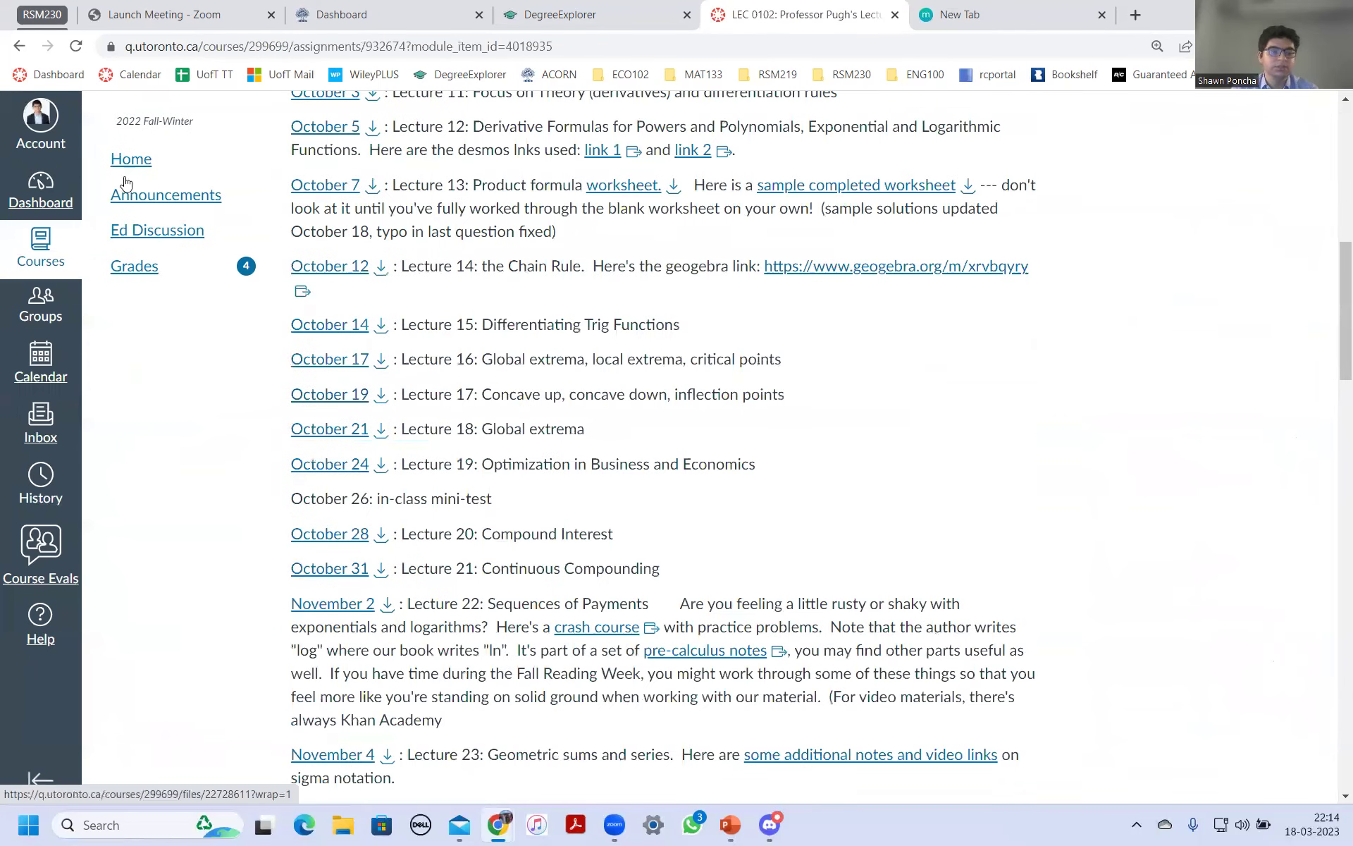
pyautogui.click(20, 46)
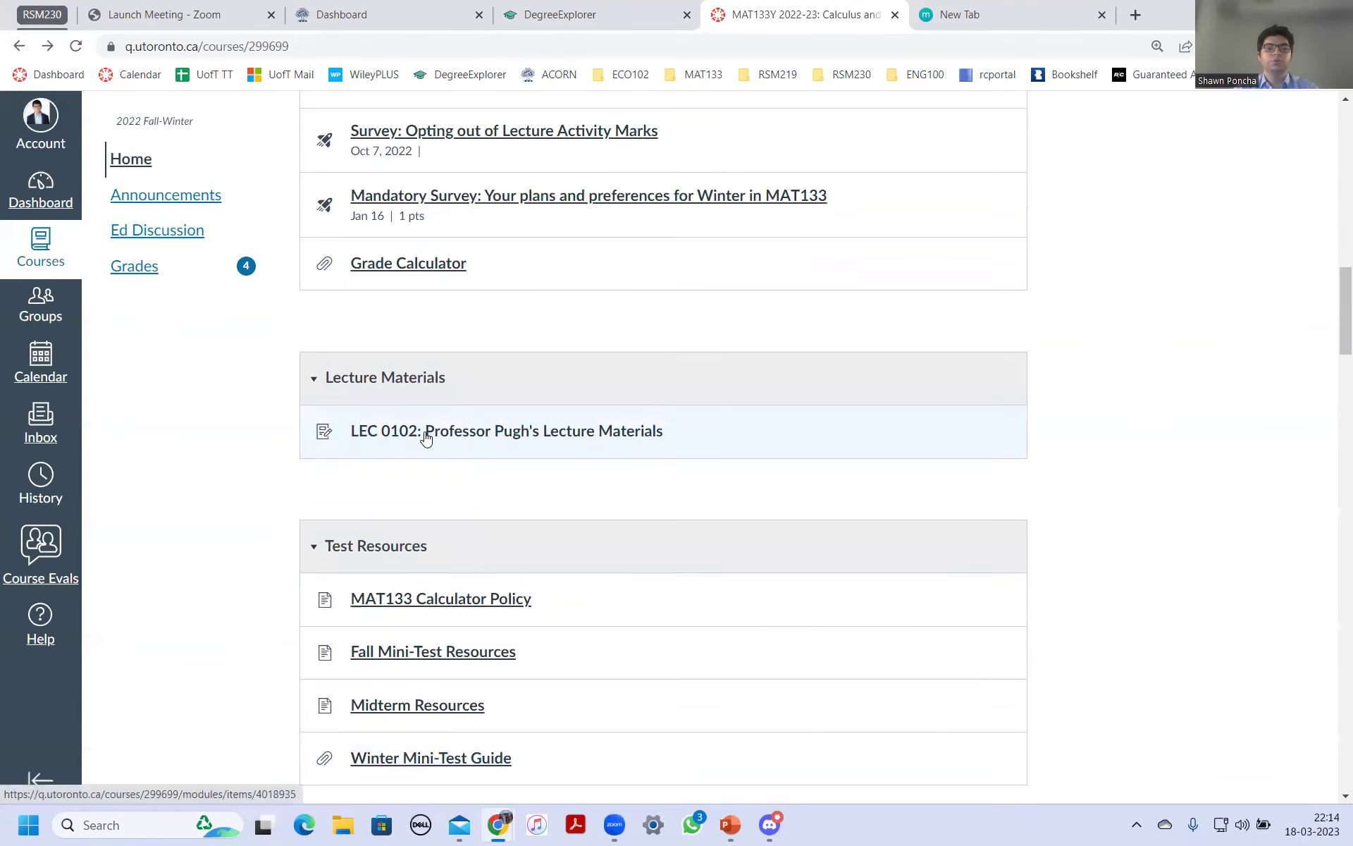
pyautogui.scroll(-3, 518, 397)
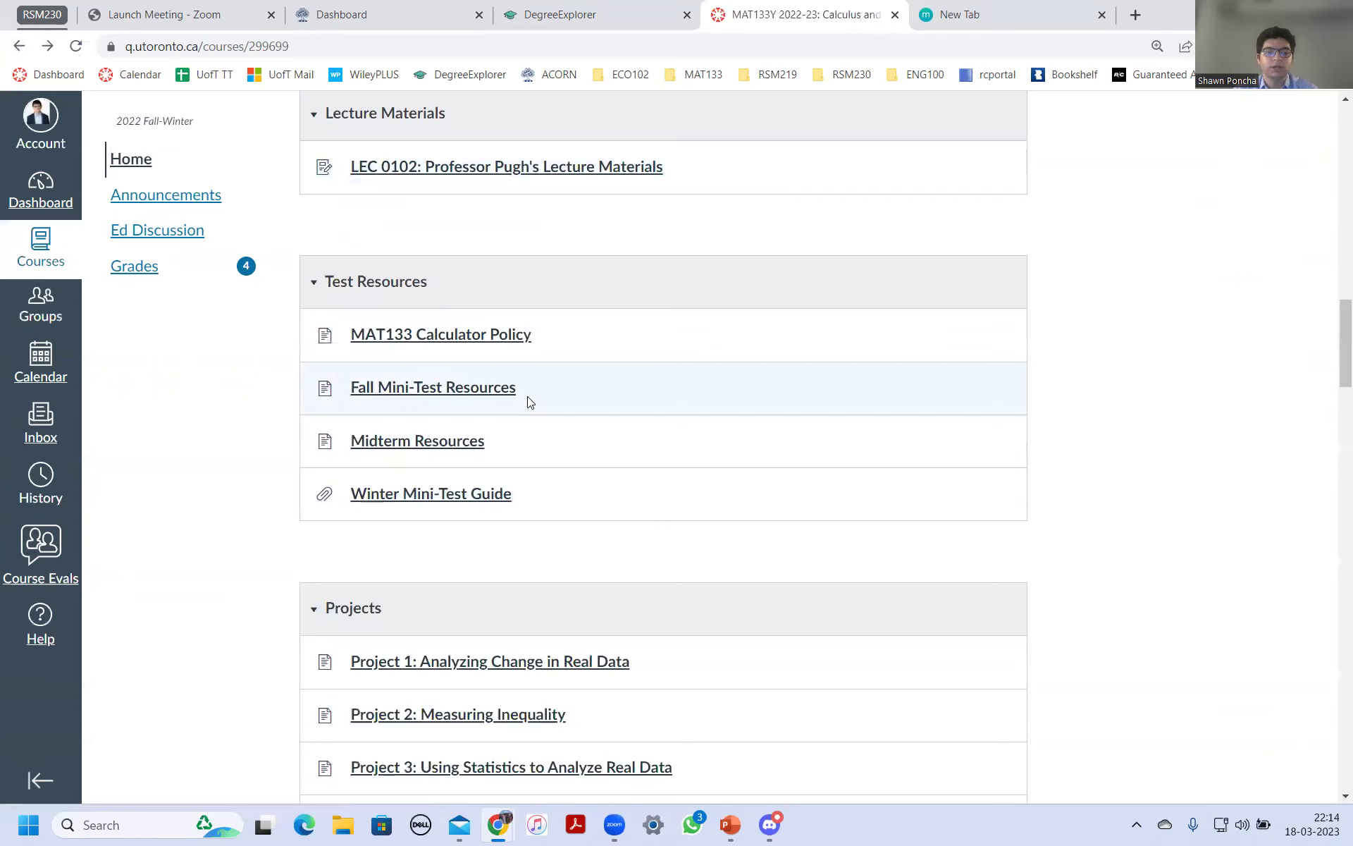
pyautogui.scroll(-3, 529, 398)
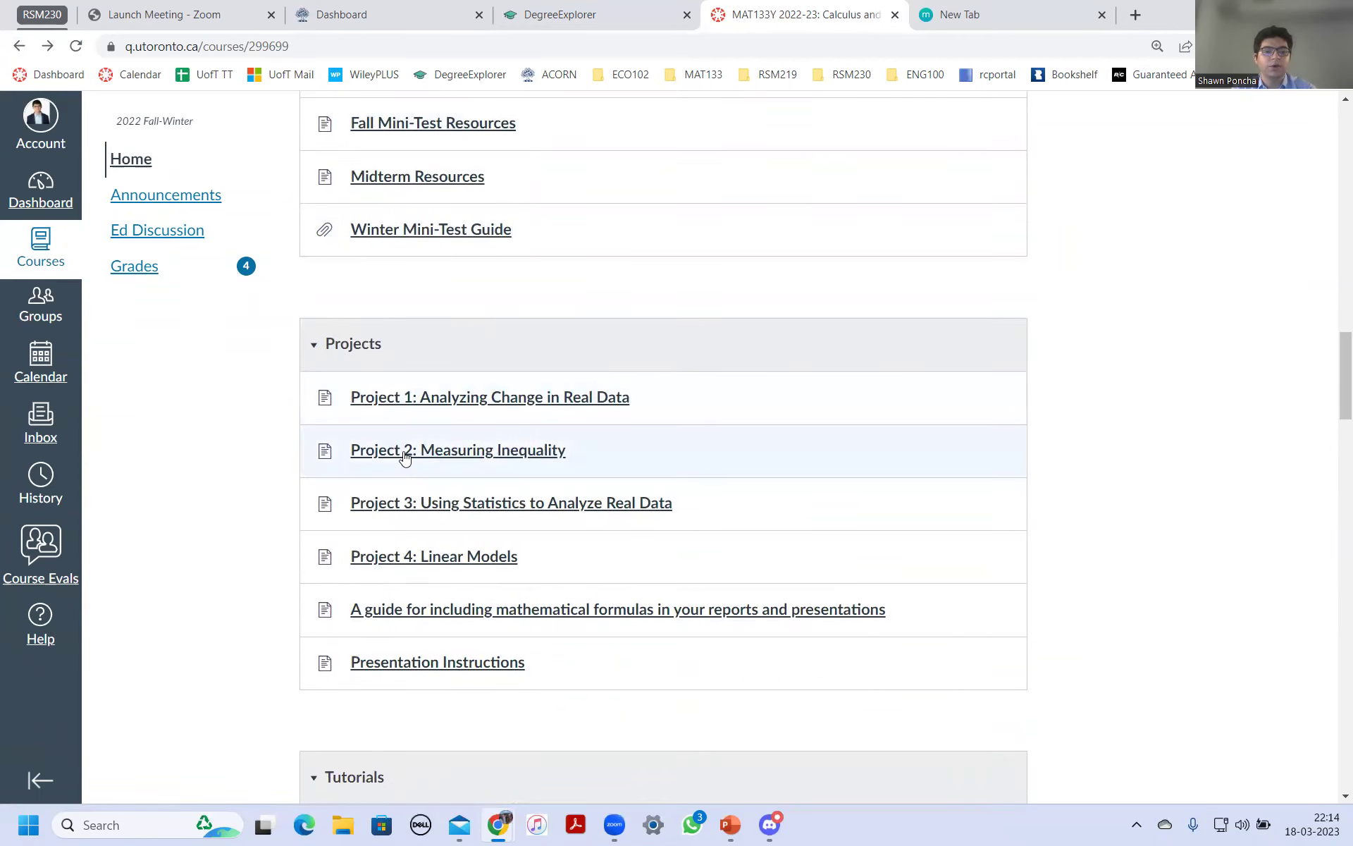
pyautogui.scroll(-4, 455, 454)
pyautogui.scroll(-3, 431, 478)
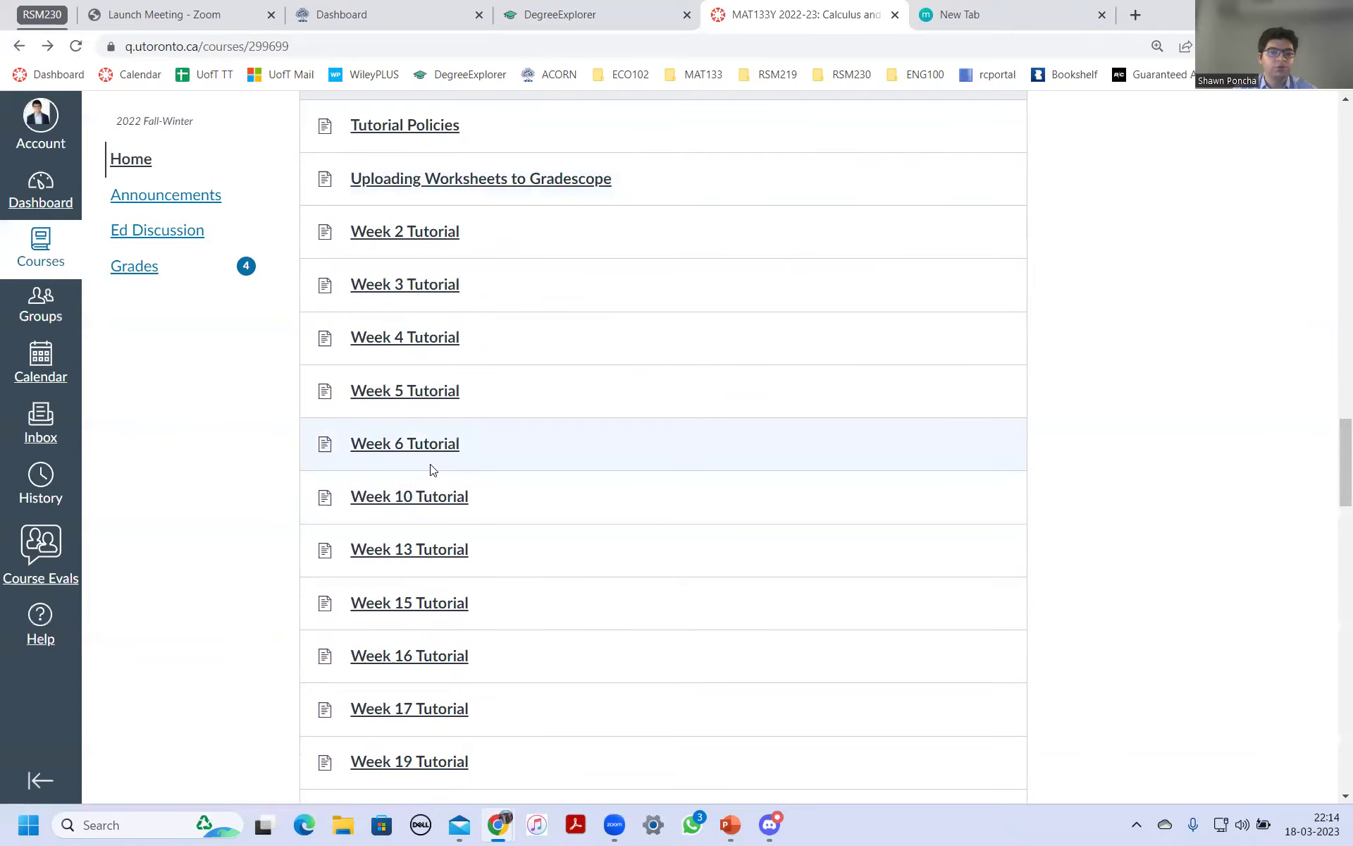
pyautogui.scroll(-3, 431, 465)
pyautogui.scroll(-2, 432, 466)
pyautogui.scroll(-1, 431, 460)
pyautogui.scroll(-3, 455, 465)
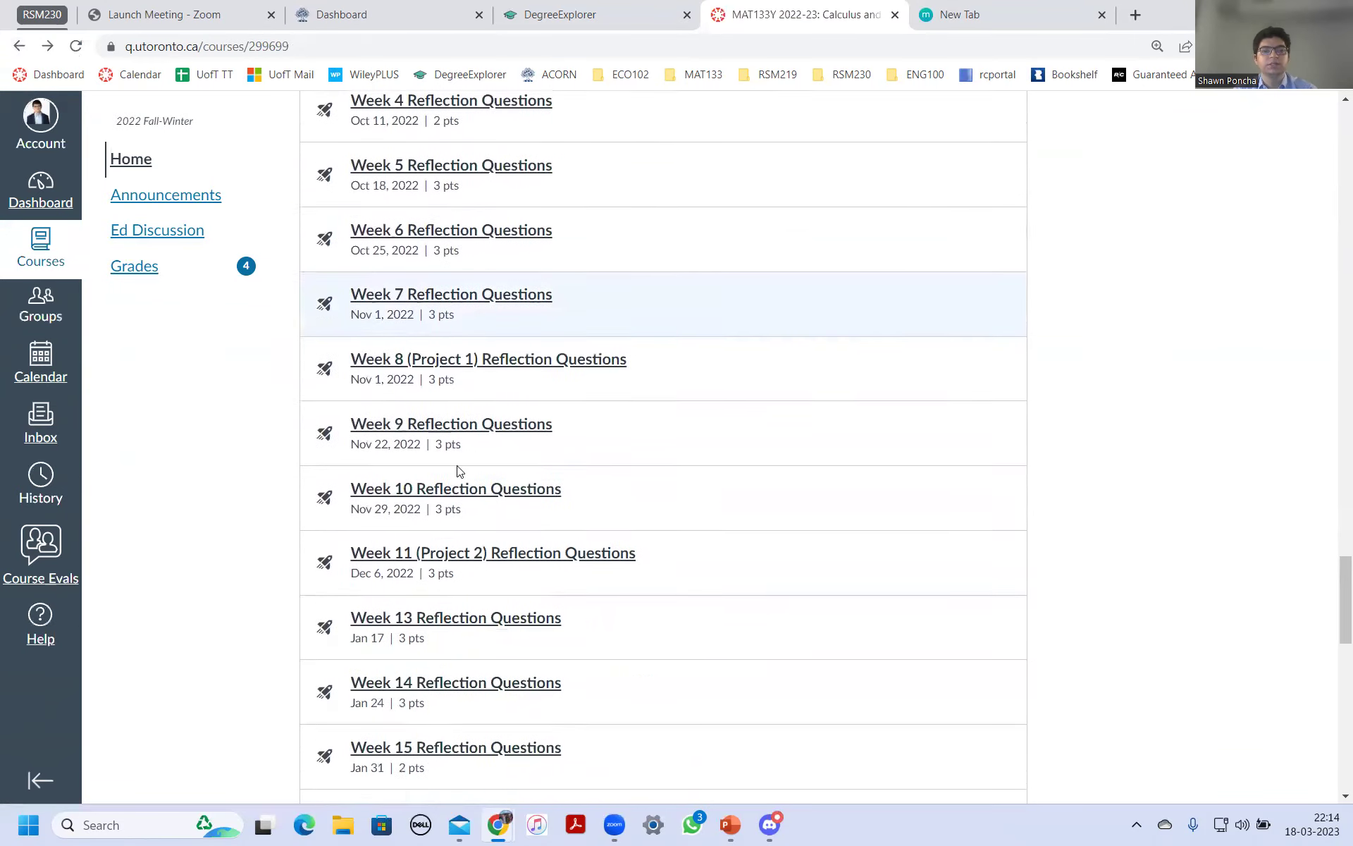
pyautogui.scroll(-3, 456, 479)
pyautogui.scroll(-8, 434, 465)
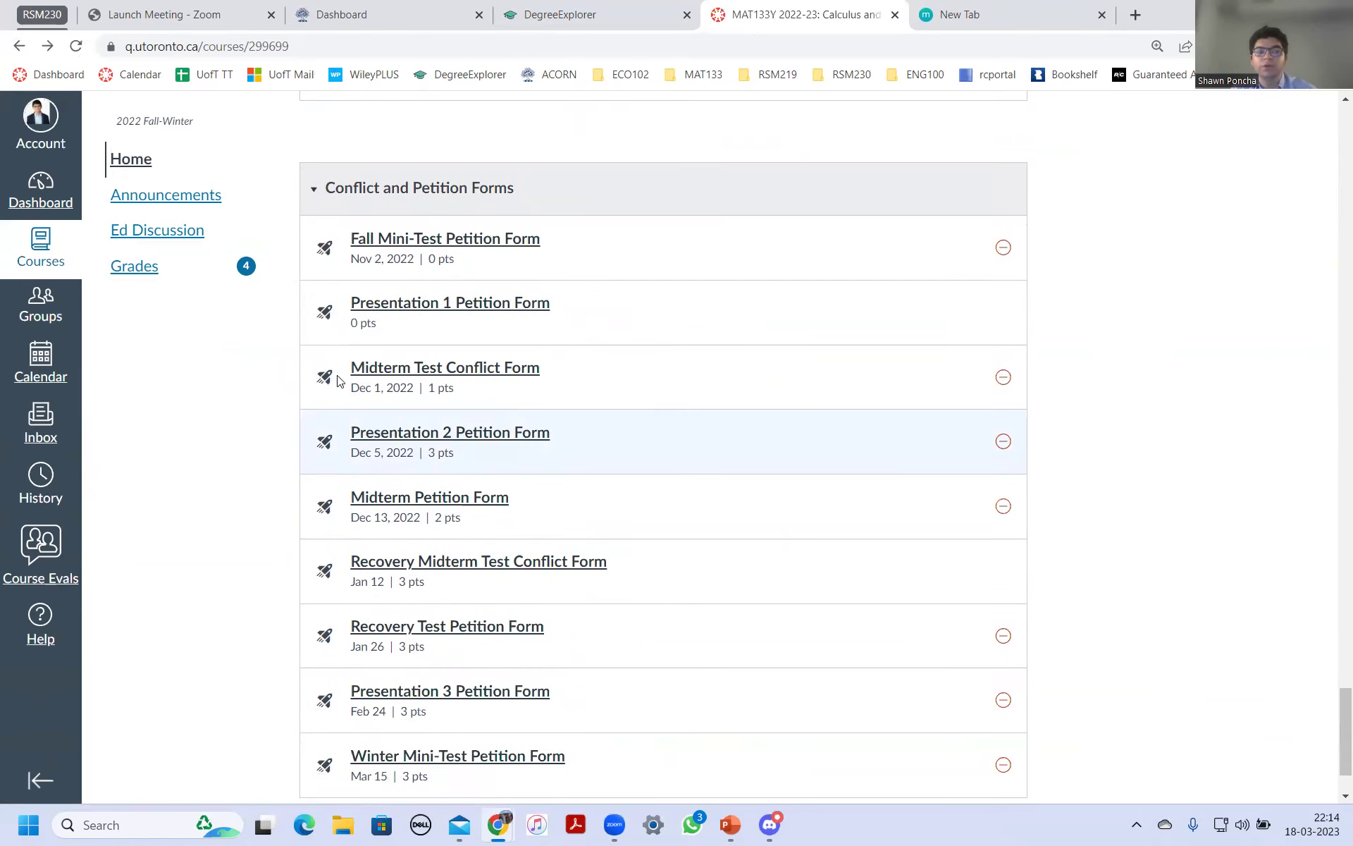
# Step: Go from the course list to Groups and view LEC0401 - Group 14's People list
pyautogui.click(40, 248)
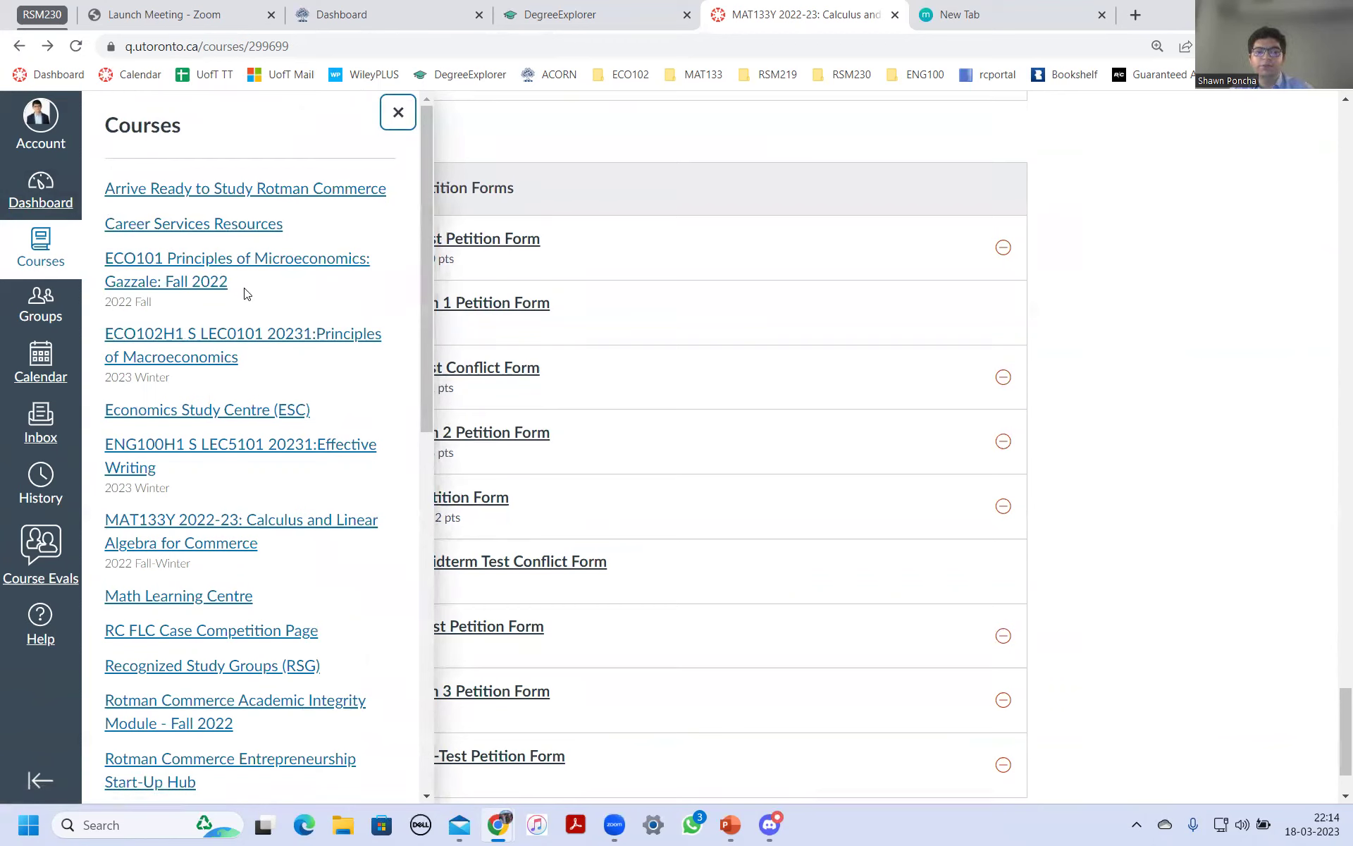
pyautogui.scroll(-5, 286, 380)
pyautogui.scroll(-3, 292, 379)
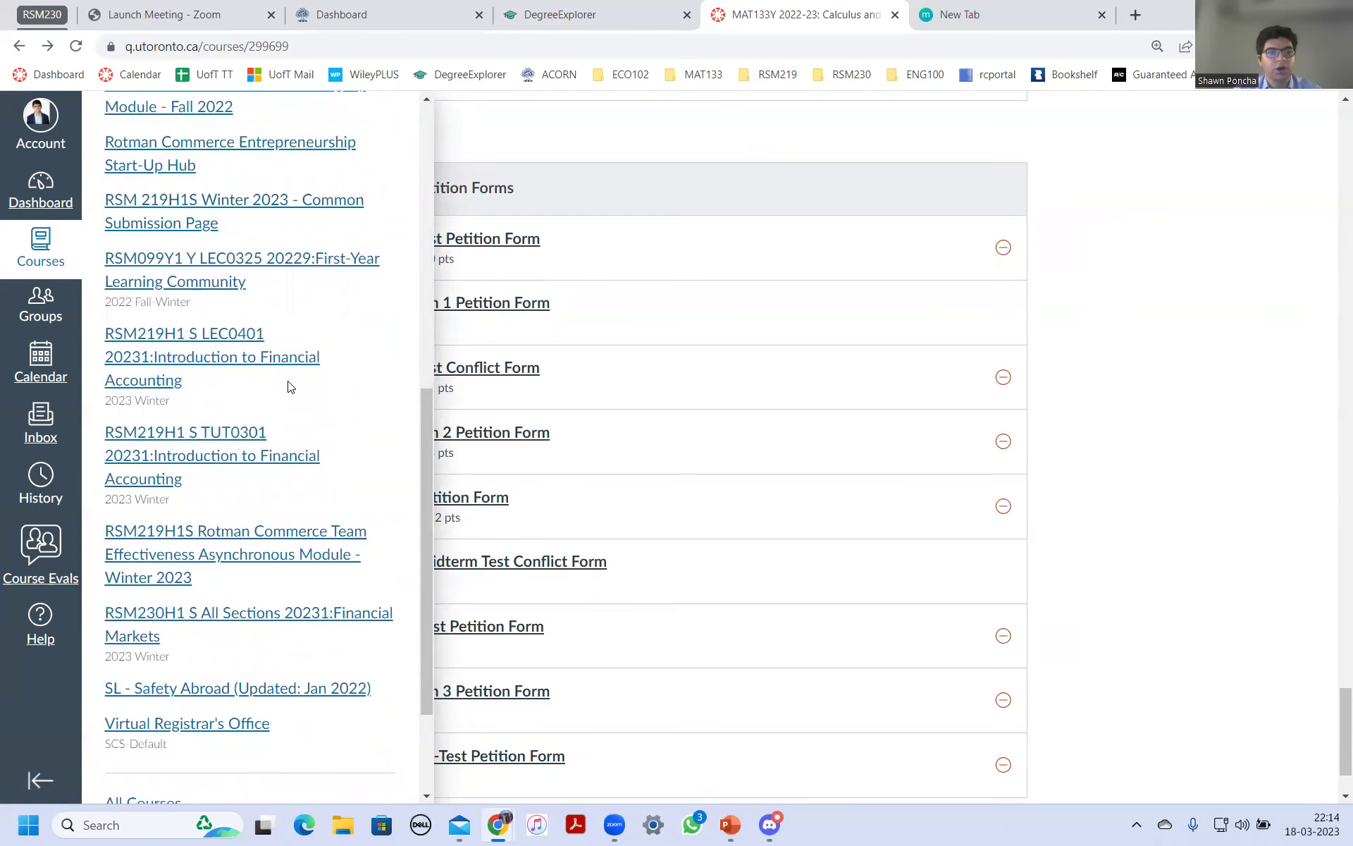
pyautogui.click(40, 307)
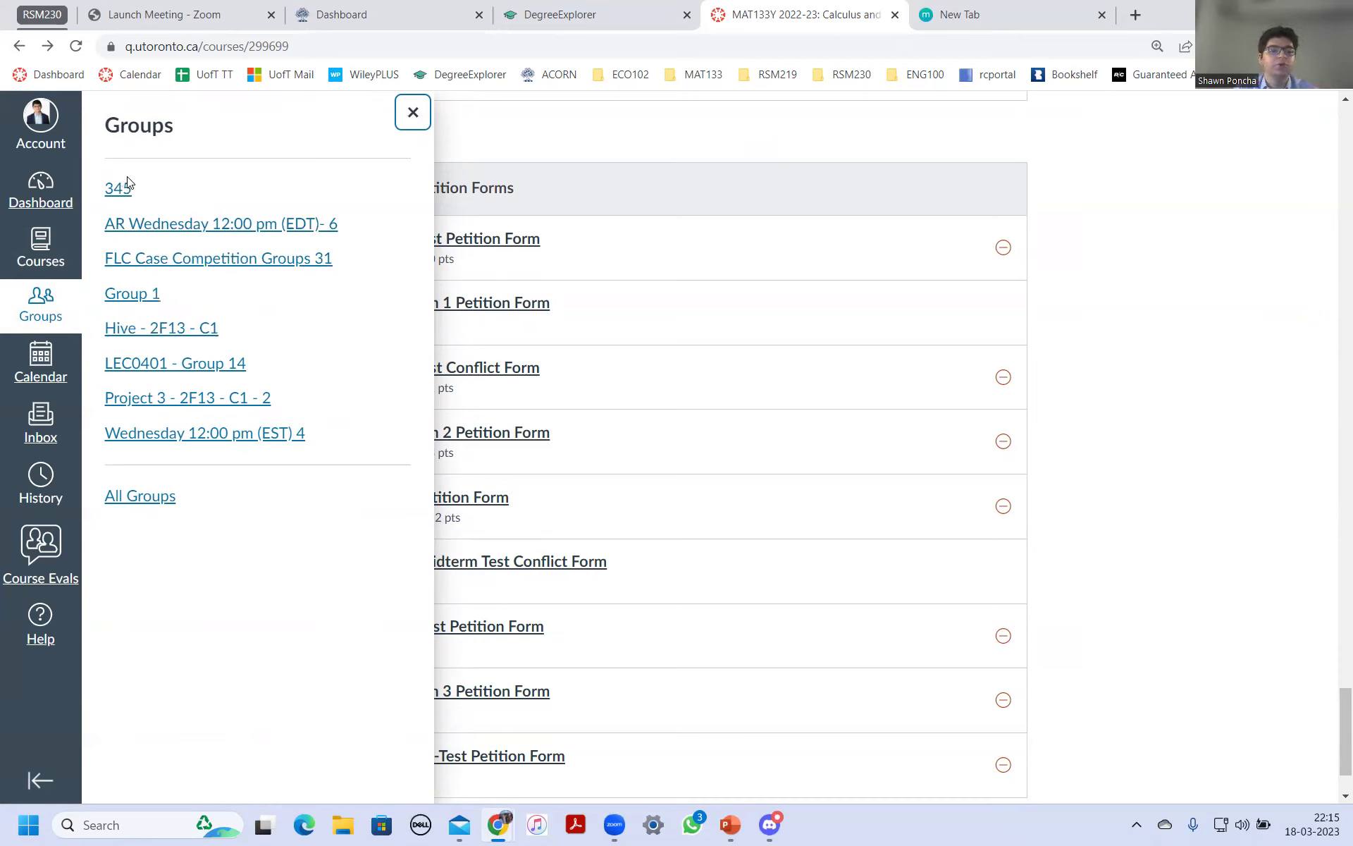
pyautogui.click(159, 364)
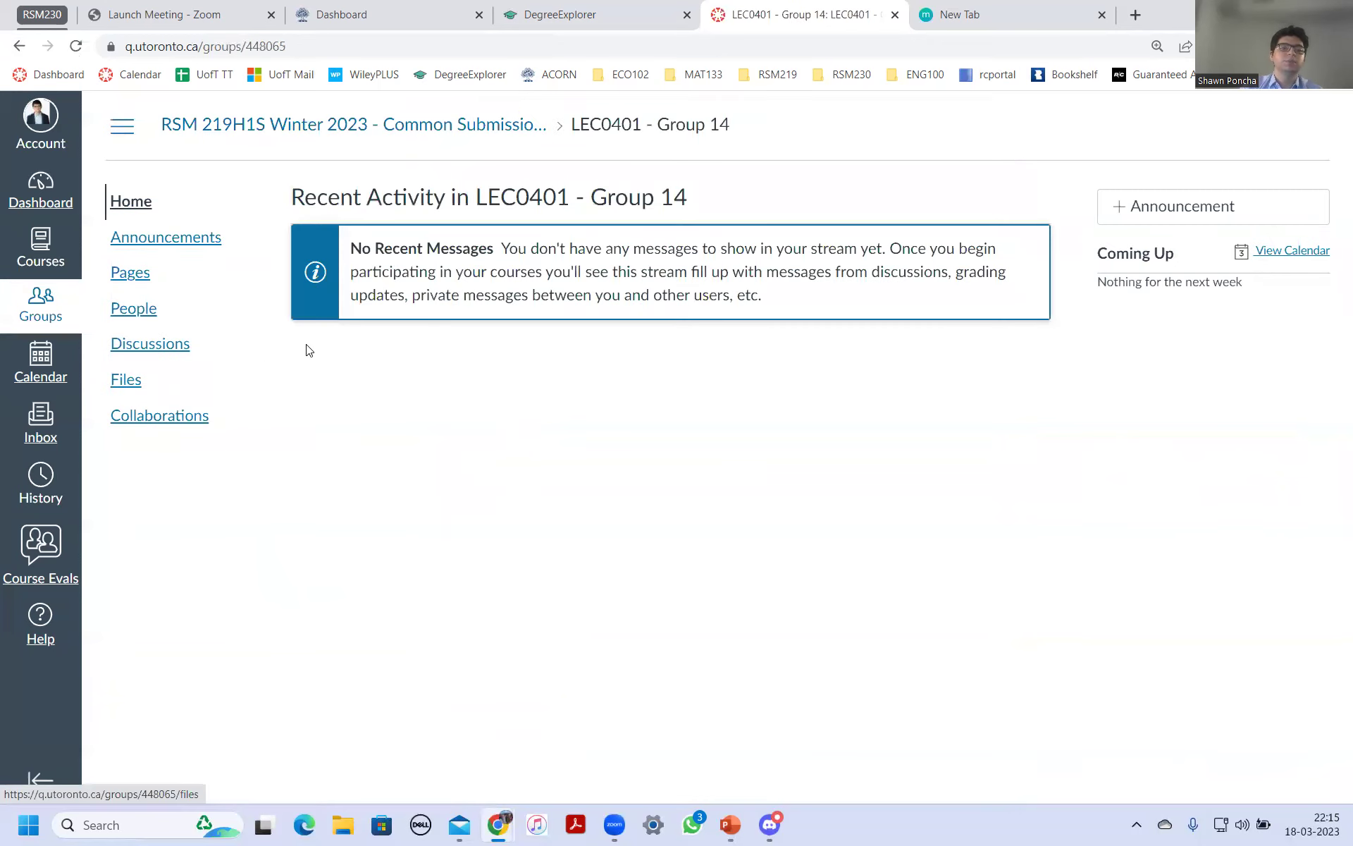
pyautogui.click(141, 312)
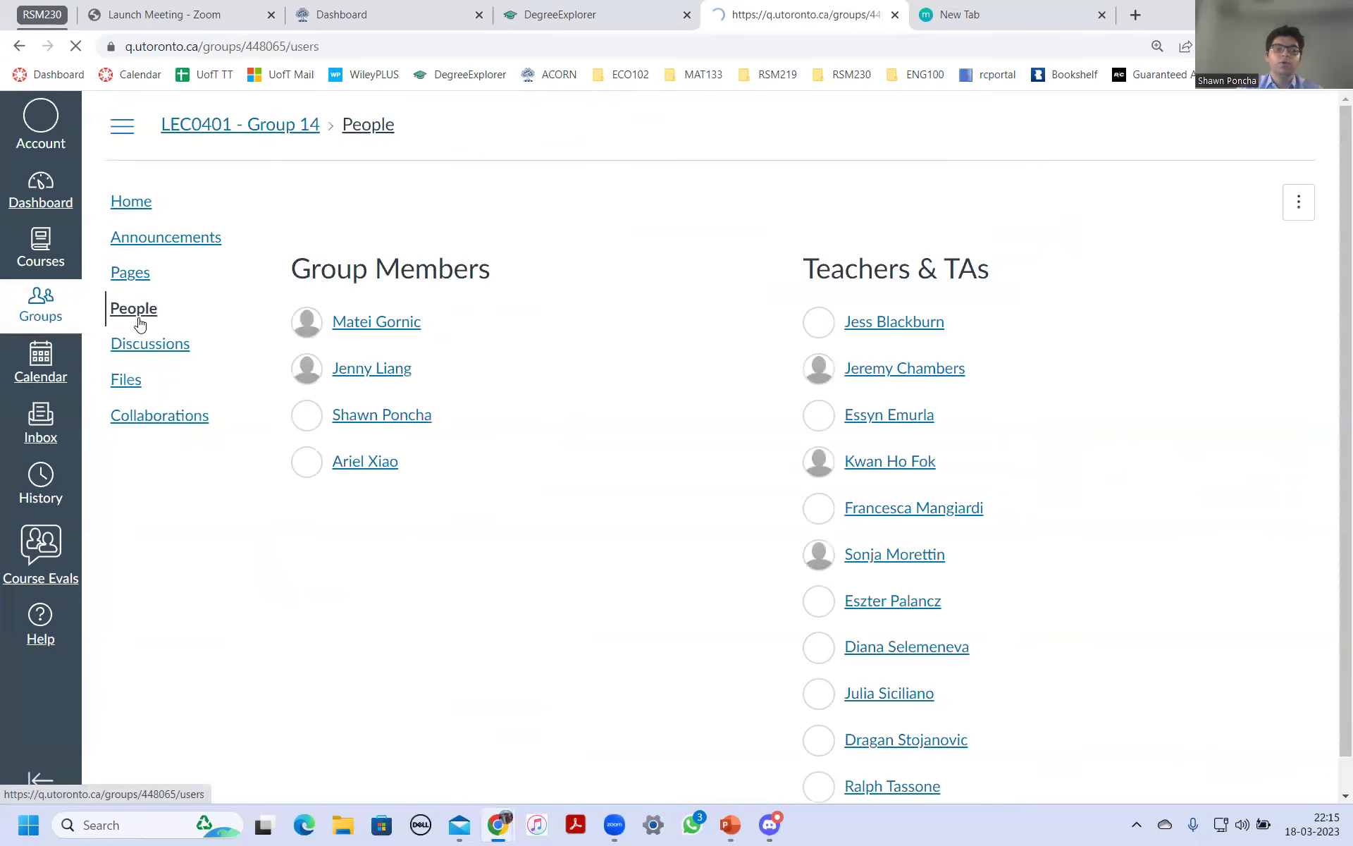
pyautogui.click(40, 307)
# Step: Read the Feb 8, Jan 11, Dec 26 and Dec 7 inbox conversations
pyautogui.click(32, 422)
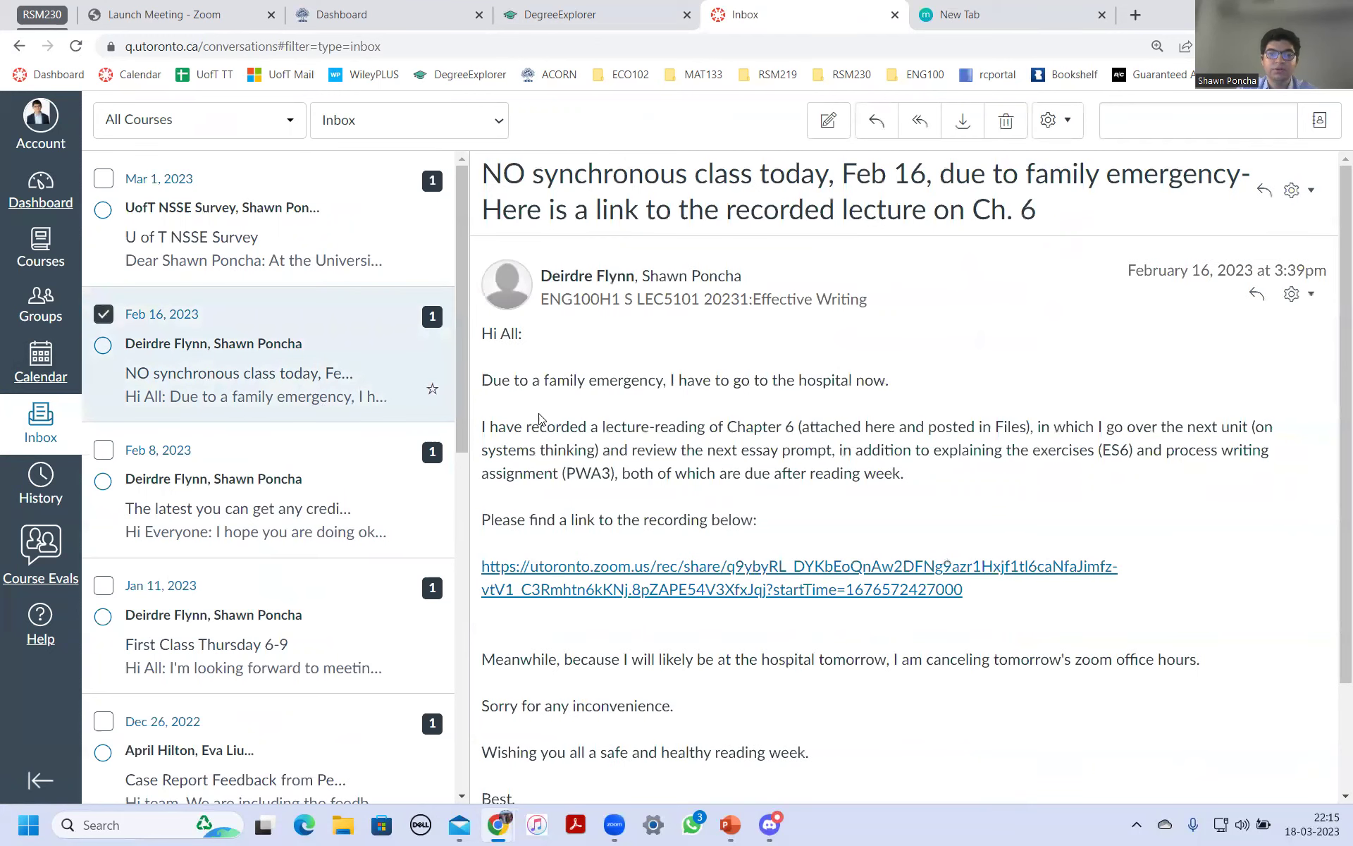
pyautogui.scroll(-2, 639, 433)
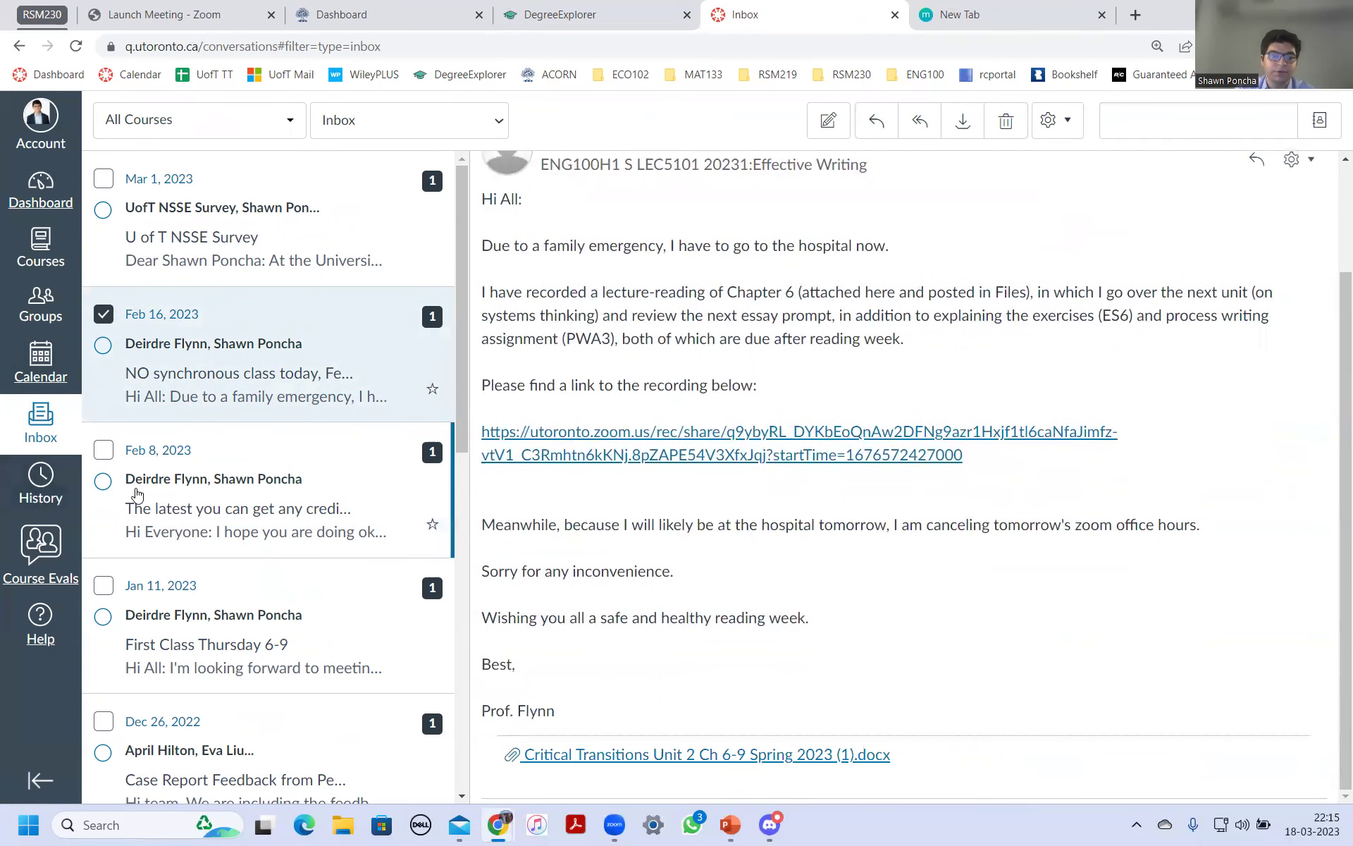
pyautogui.click(265, 486)
pyautogui.click(186, 647)
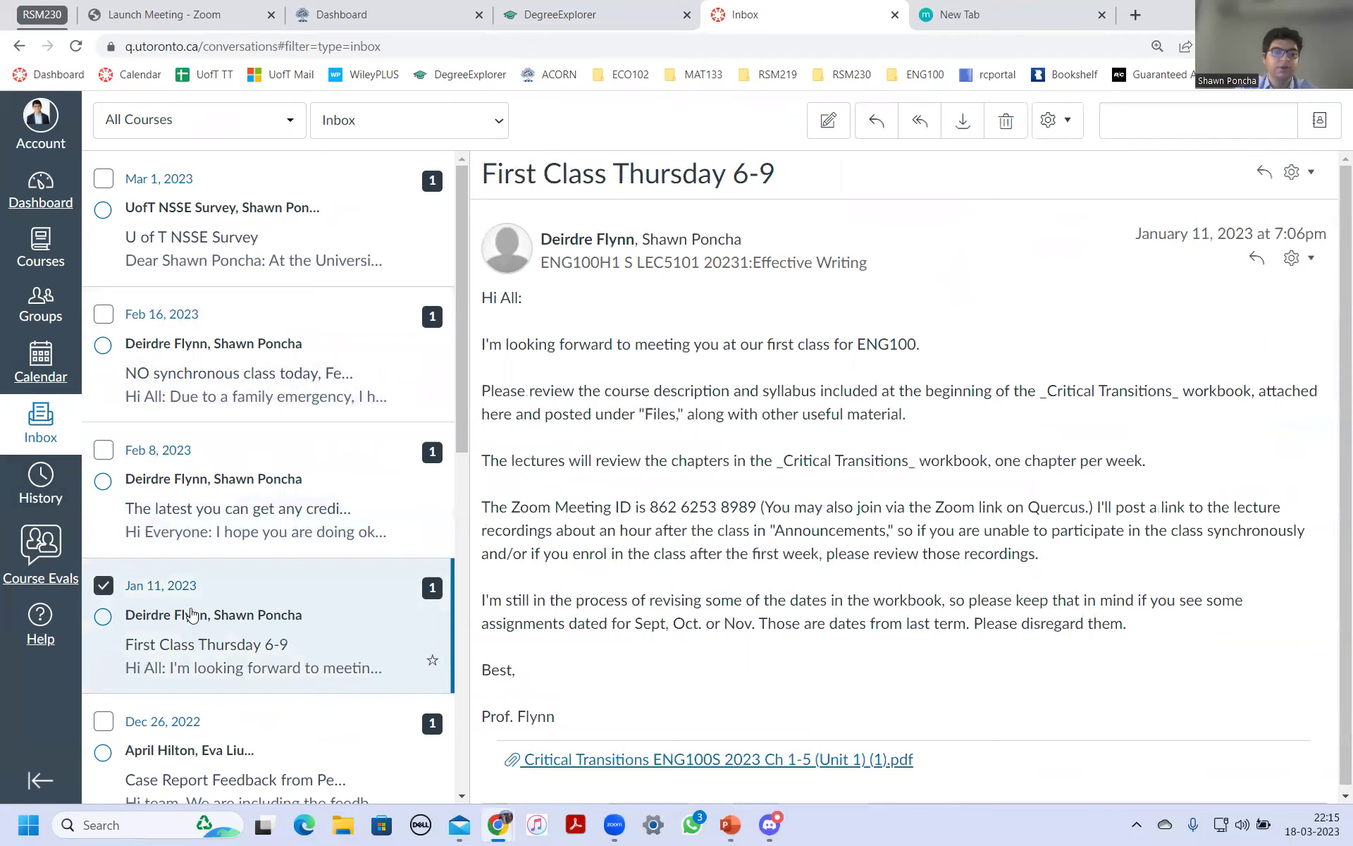
pyautogui.scroll(-2, 190, 635)
pyautogui.click(190, 612)
pyautogui.scroll(-1, 206, 592)
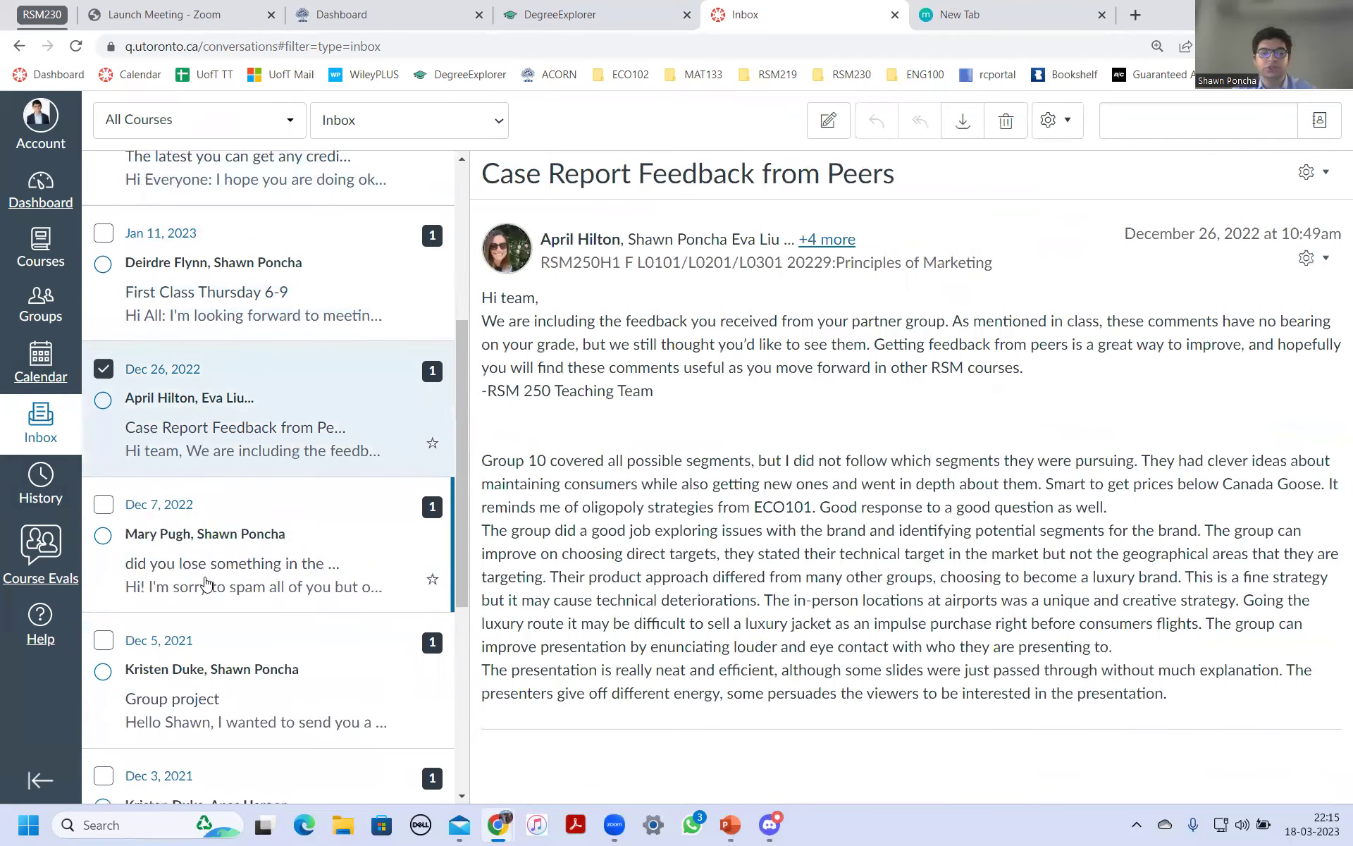
pyautogui.click(217, 575)
pyautogui.scroll(-1, 220, 570)
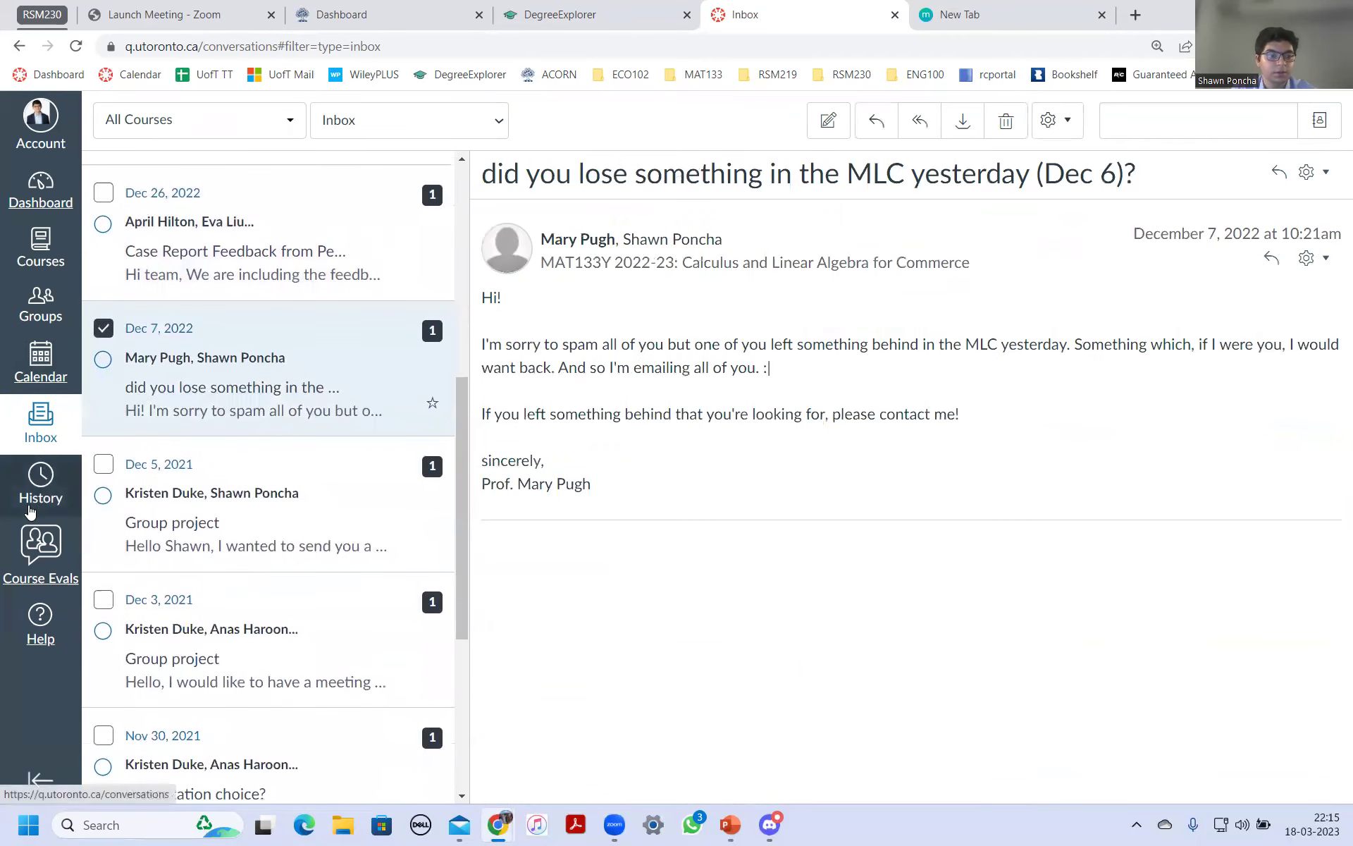
# Step: Go back to the dashboard to review late-March deadlines like the Video Essay
pyautogui.click(32, 196)
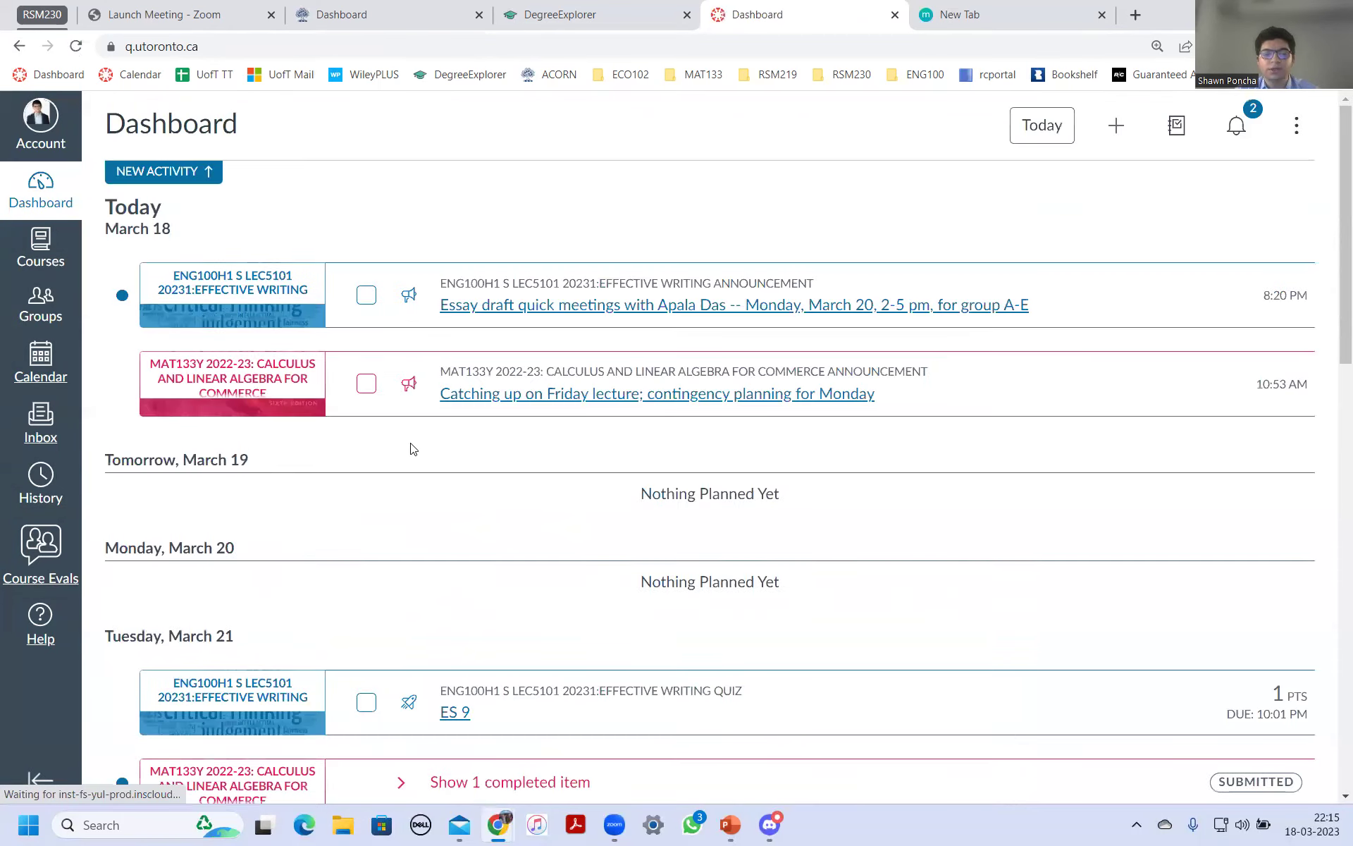
pyautogui.scroll(-3, 413, 448)
pyautogui.scroll(-4, 410, 438)
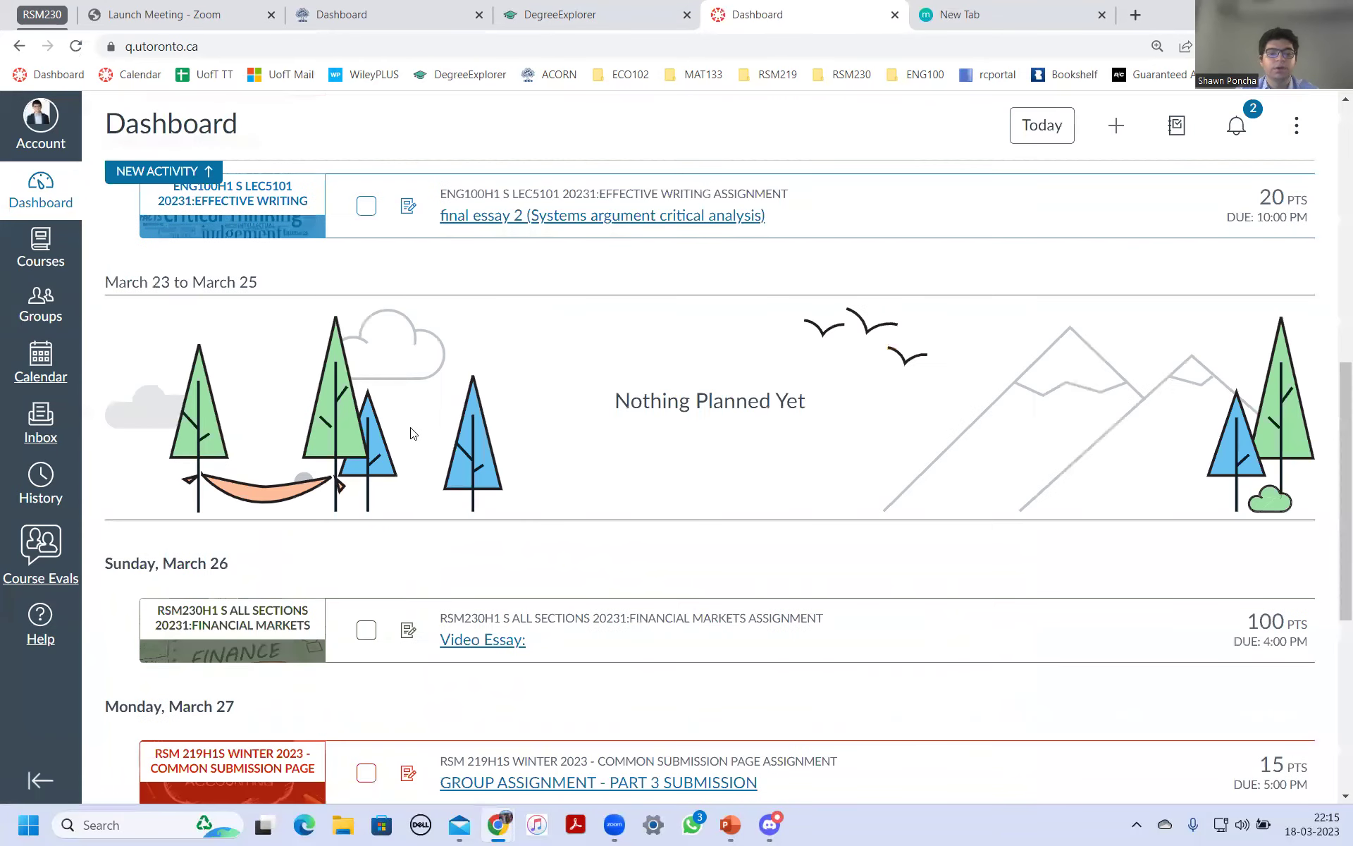
pyautogui.scroll(-4, 419, 415)
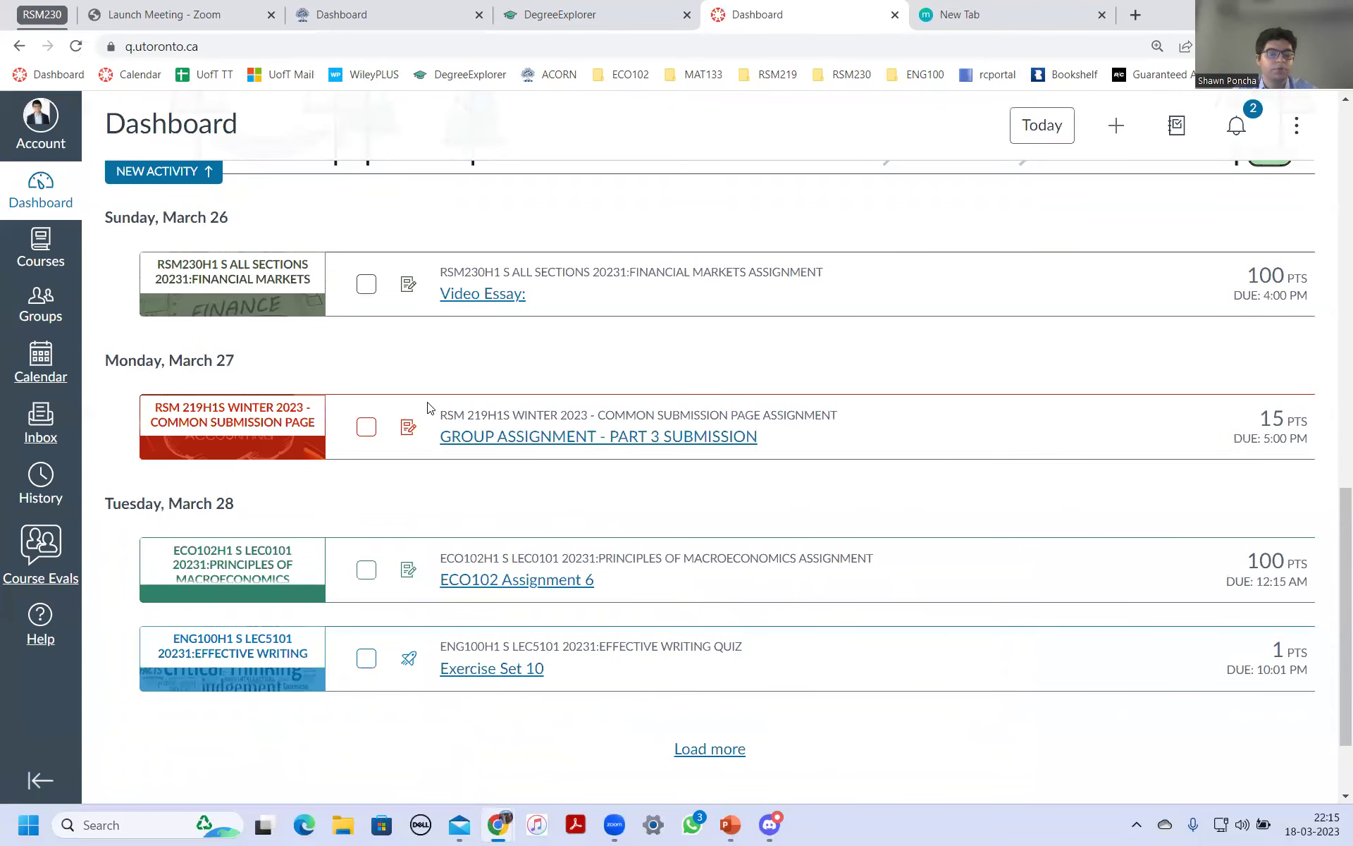
pyautogui.scroll(-2, 444, 378)
pyautogui.scroll(-2, 529, 412)
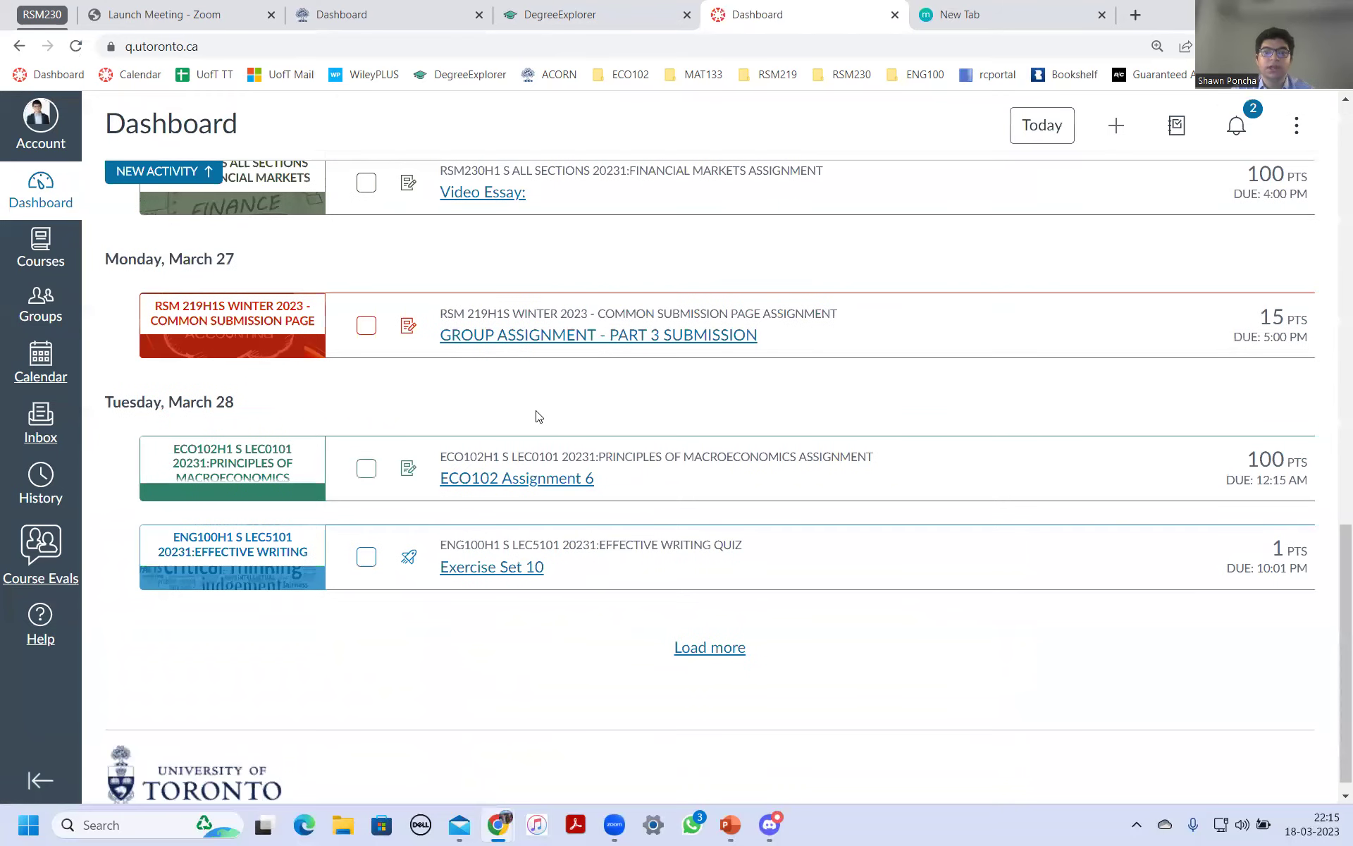
pyautogui.scroll(6, 567, 363)
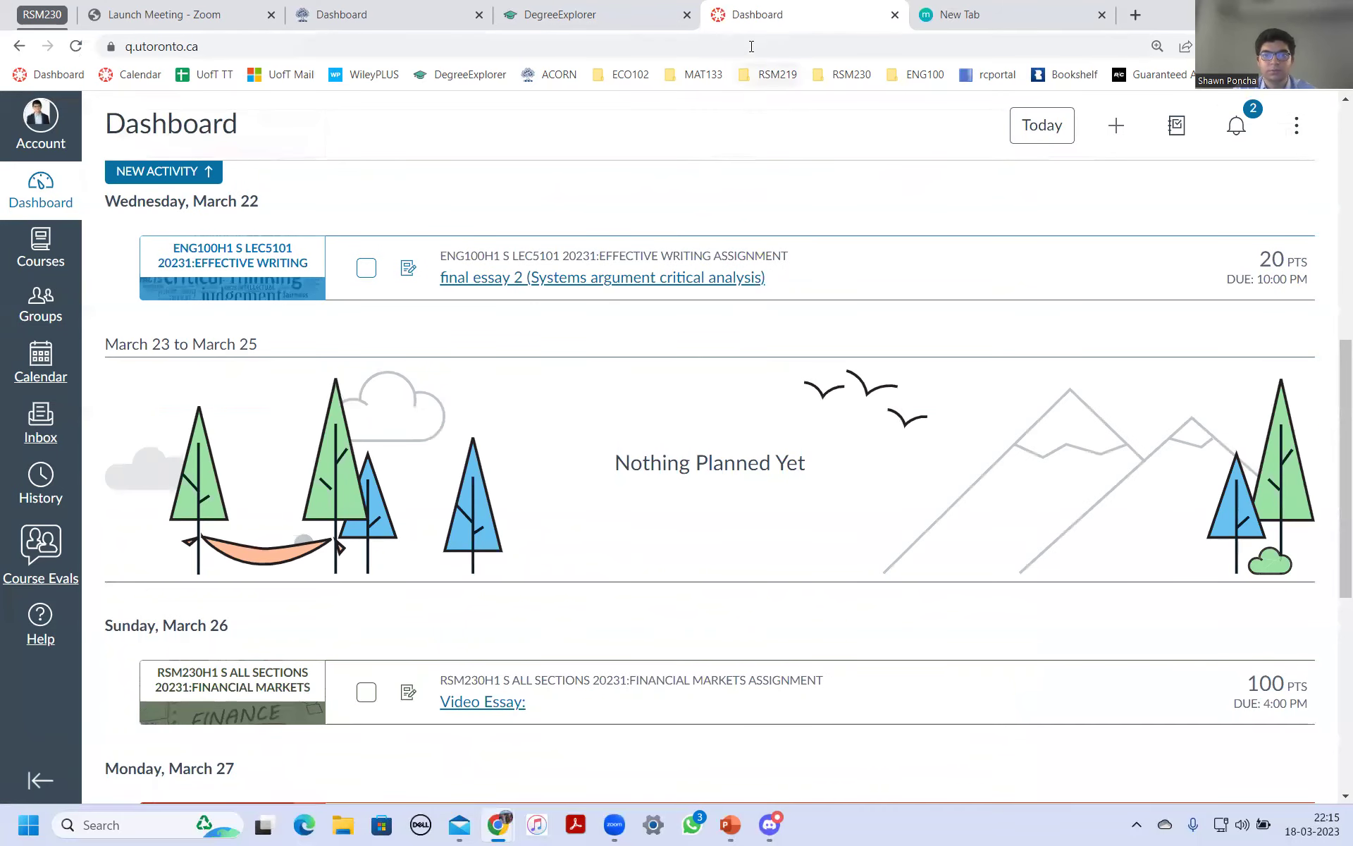